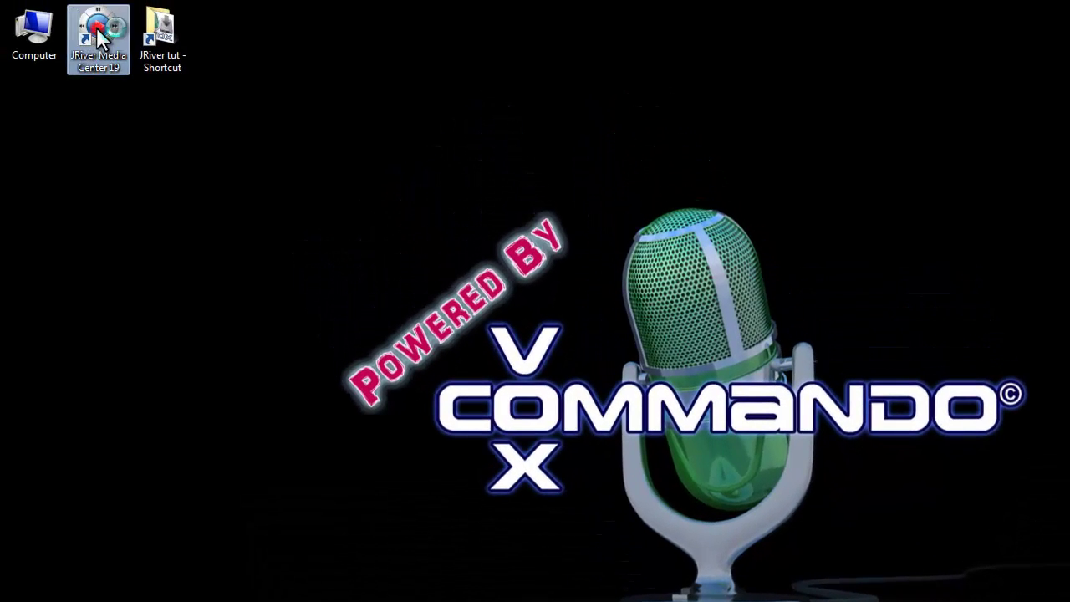
Launch JRiver Media Center 19 from its desktop icon and bring up the Tools menu
{"action": "double_click", "coordinate": [97, 27]}
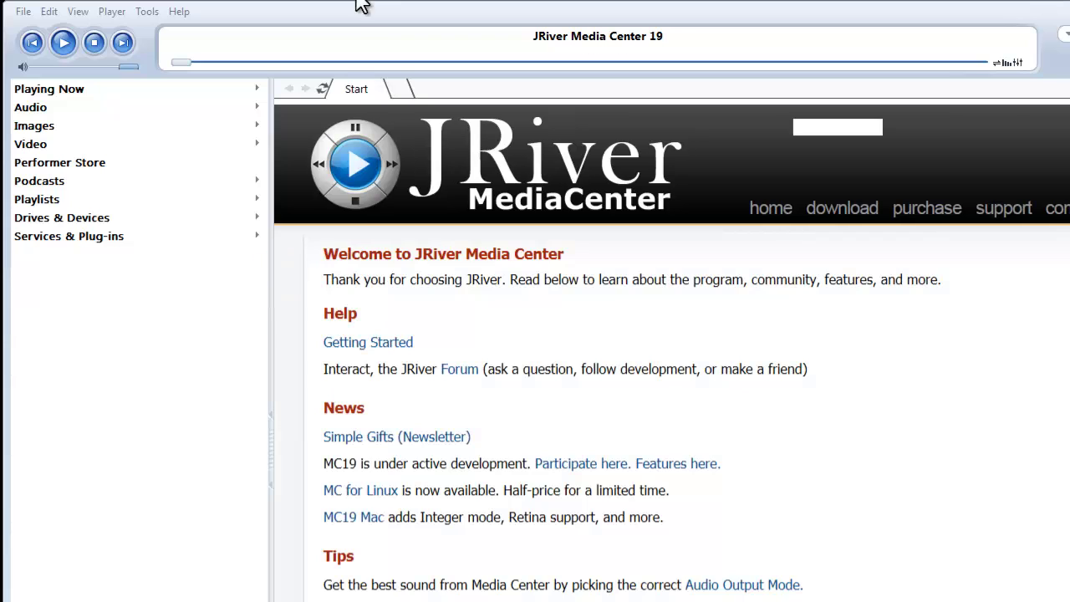
{"action": "left_click", "coordinate": [148, 11]}
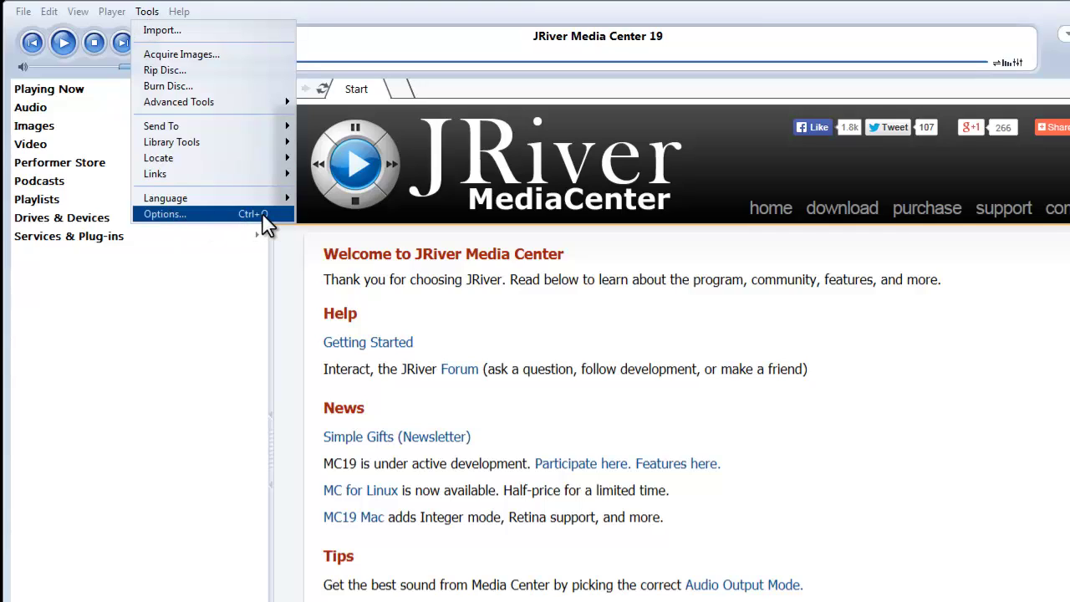
In Options, look over the Audio and Burning pages, then uncheck Use Media Network
{"action": "left_click", "coordinate": [186, 219]}
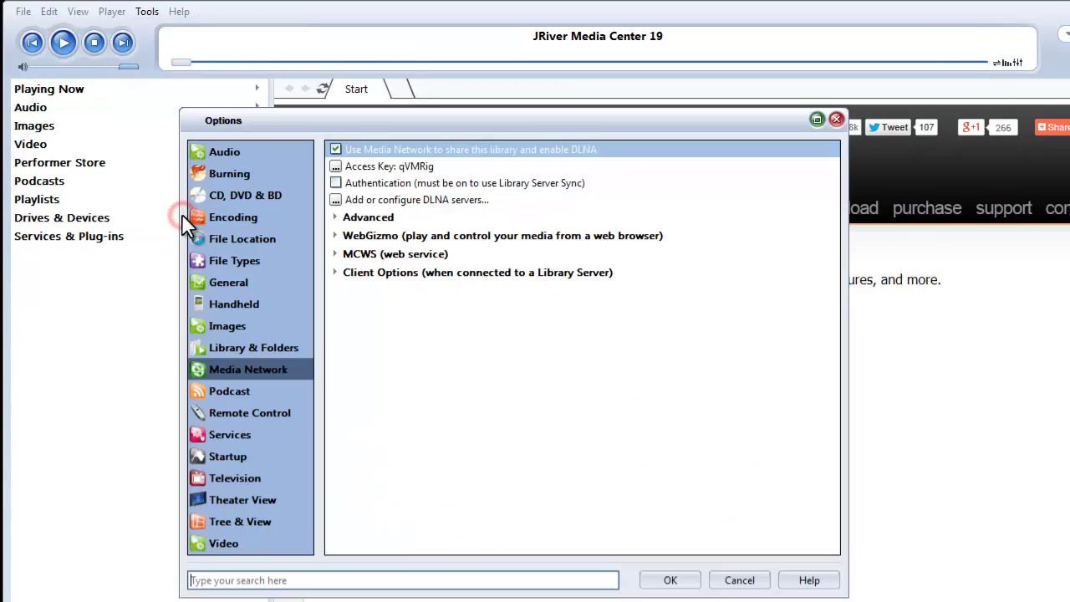
{"action": "left_click", "coordinate": [230, 154]}
{"action": "left_click", "coordinate": [236, 173]}
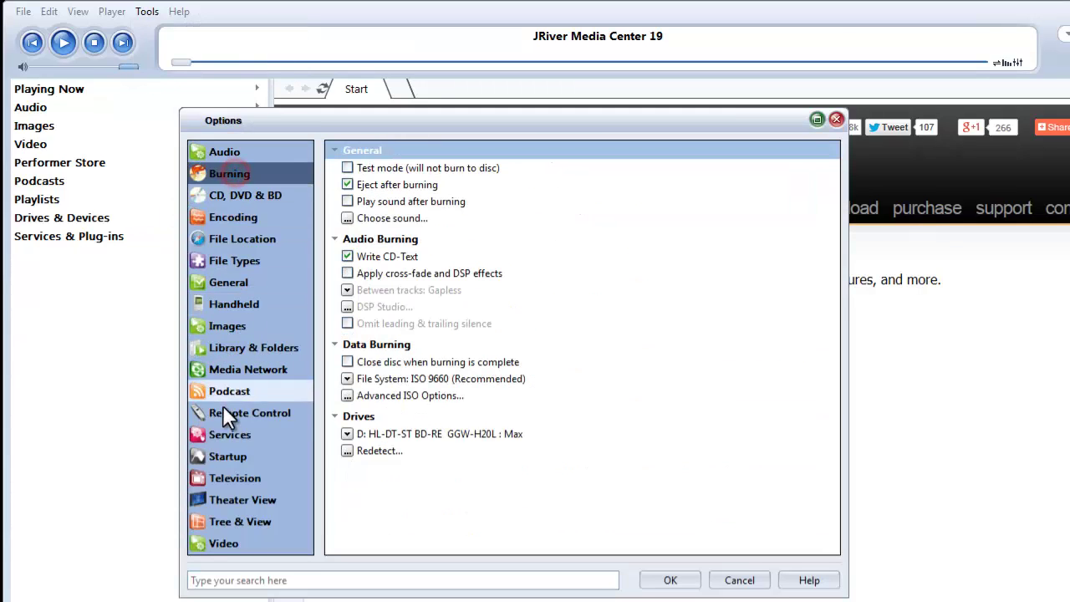
{"action": "left_click", "coordinate": [238, 370]}
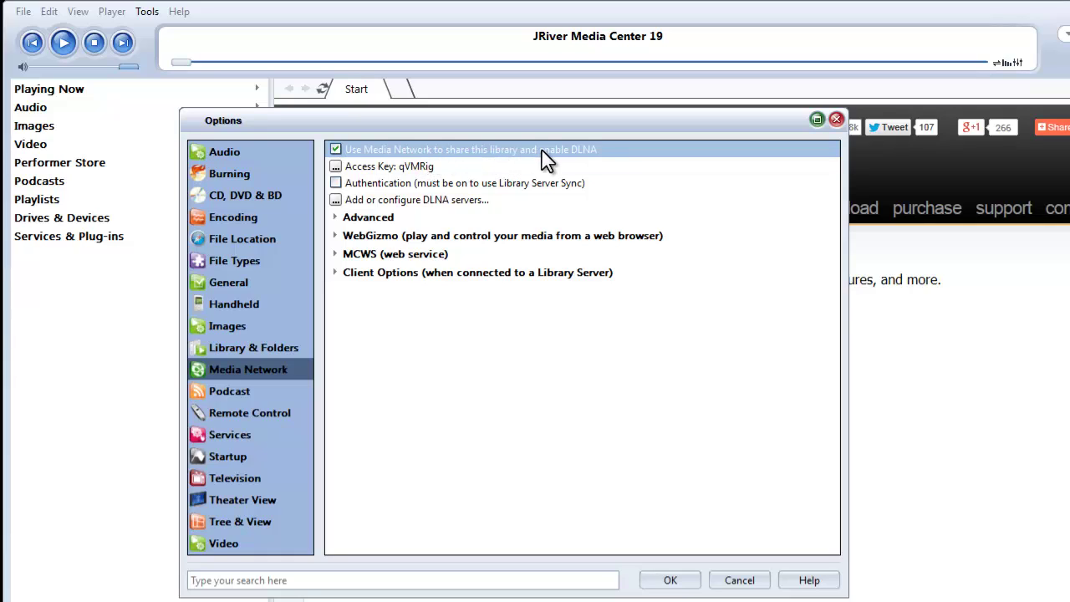
{"action": "left_click", "coordinate": [336, 149]}
{"action": "left_click", "coordinate": [336, 150]}
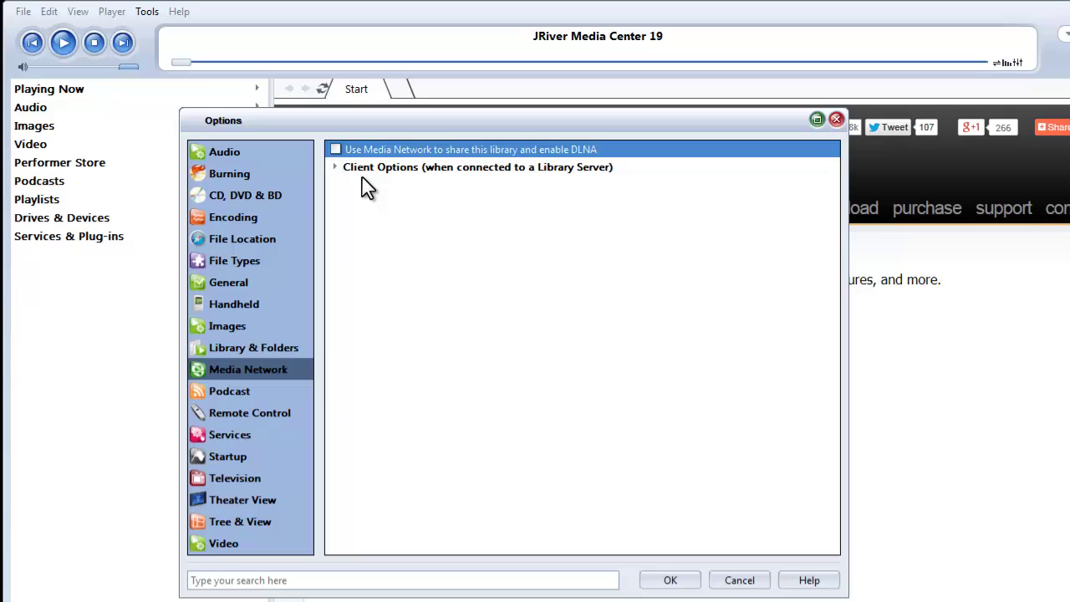
Re-check Use Media Network and complete the Configure Media Network wizard, registering an access key
{"action": "left_click", "coordinate": [335, 149]}
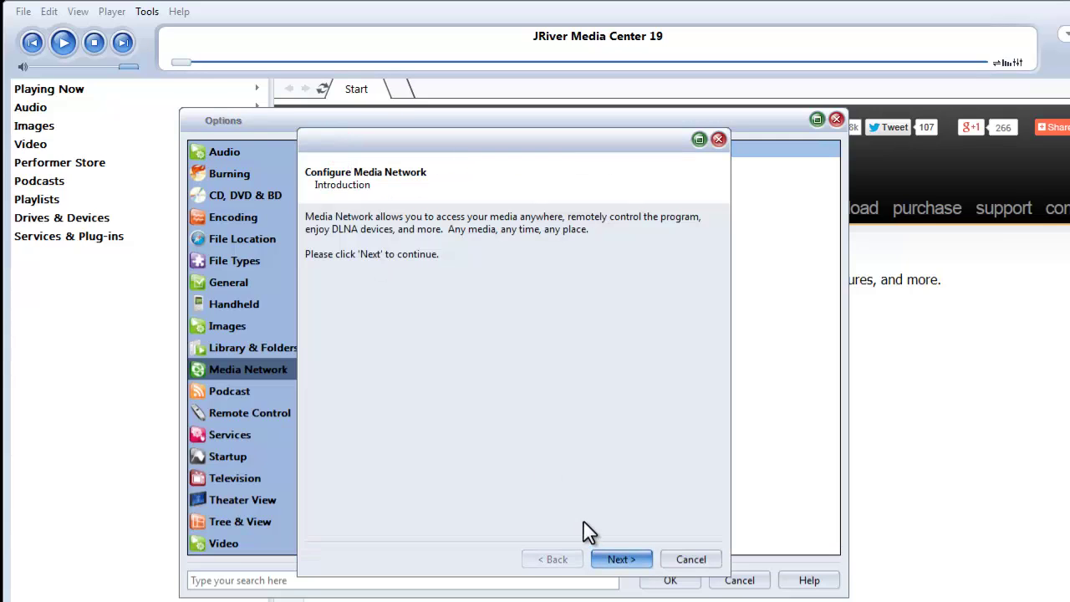
{"action": "left_click", "coordinate": [629, 567]}
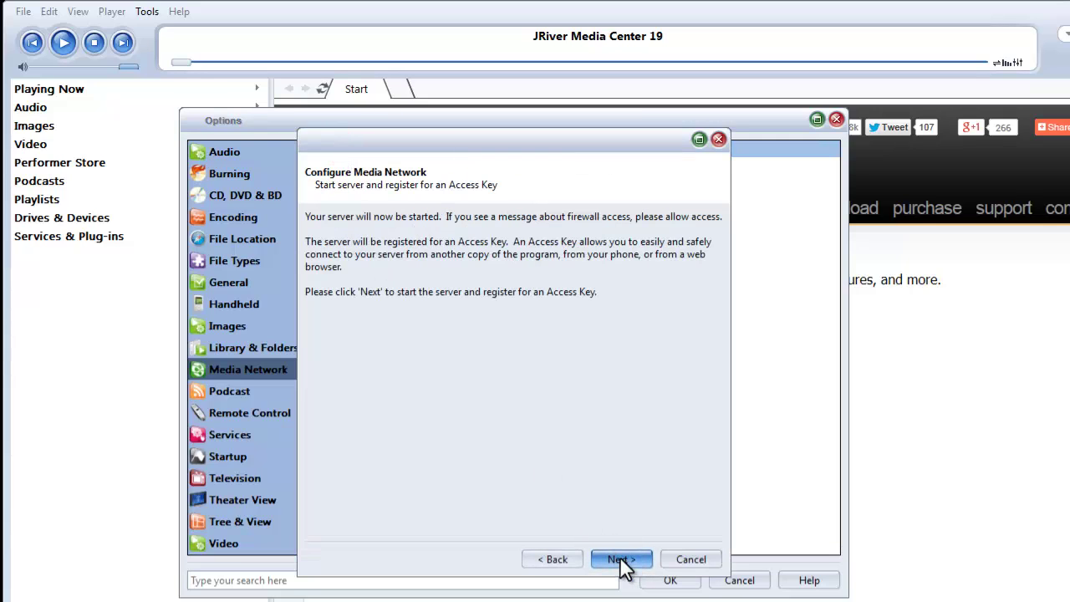
{"action": "left_click", "coordinate": [621, 559]}
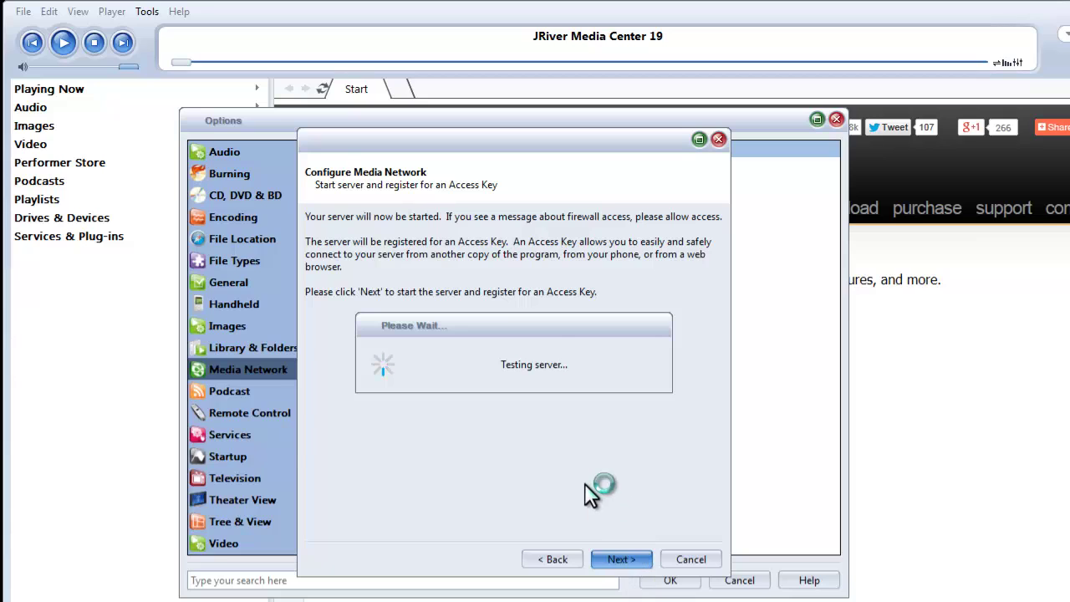
{"action": "left_click", "coordinate": [729, 439]}
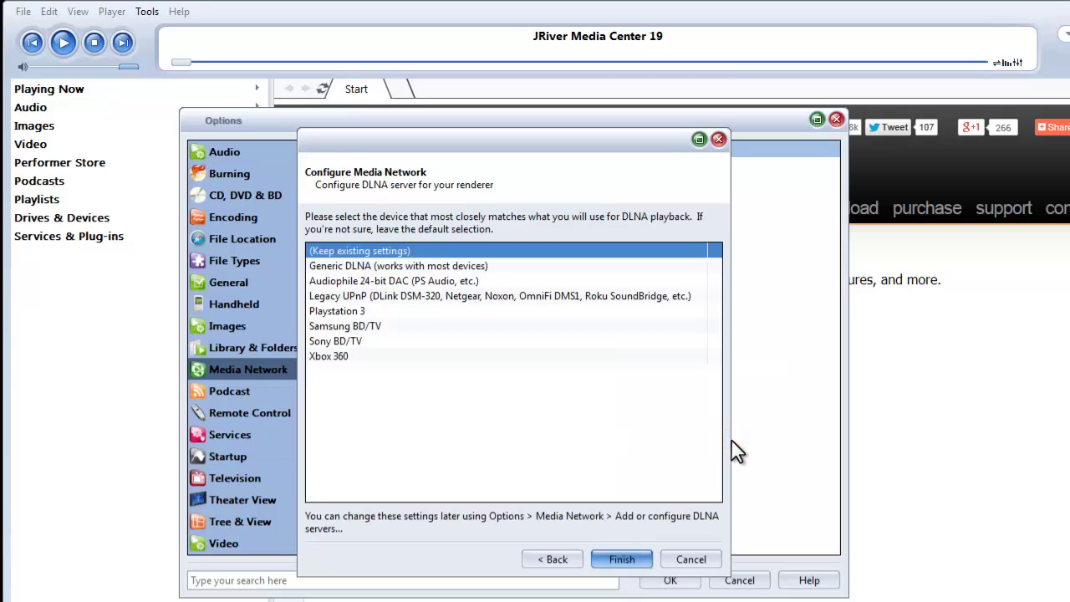
{"action": "left_click", "coordinate": [624, 560]}
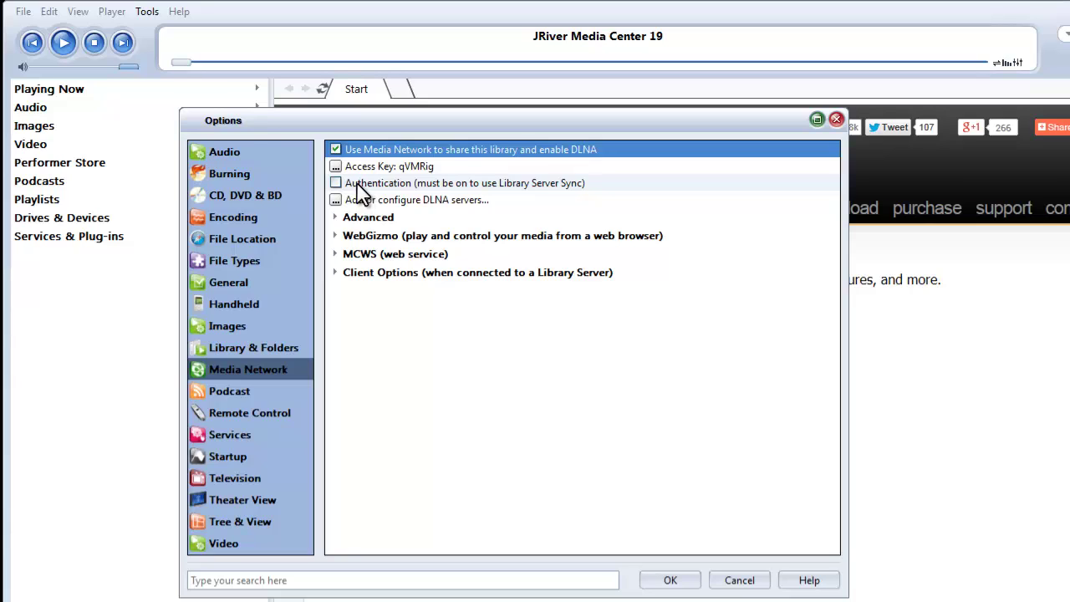
Enable authentication with a new username and password, then expand the MCWS (web service) section
{"action": "left_click", "coordinate": [336, 184]}
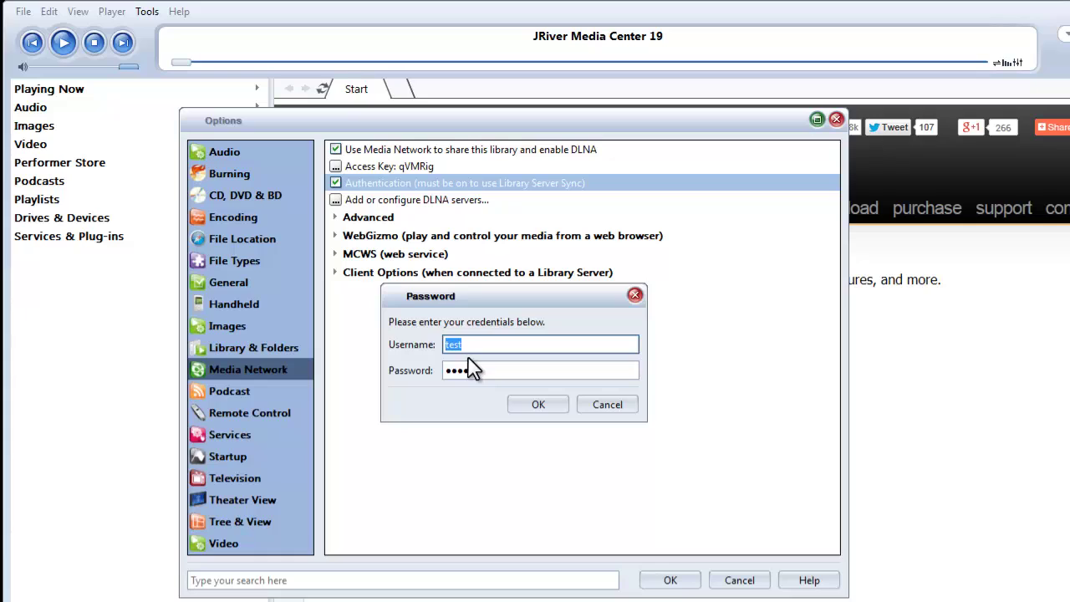
{"action": "left_click", "coordinate": [490, 371]}
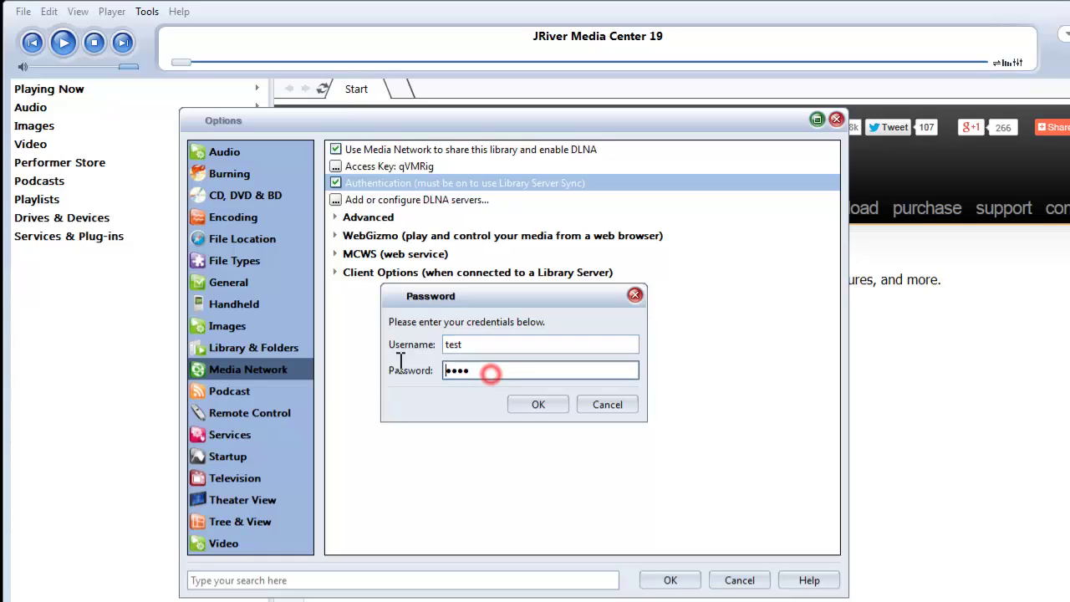
{"action": "double_click", "coordinate": [495, 370]}
{"action": "type", "text": "test"}
{"action": "left_click", "coordinate": [537, 403]}
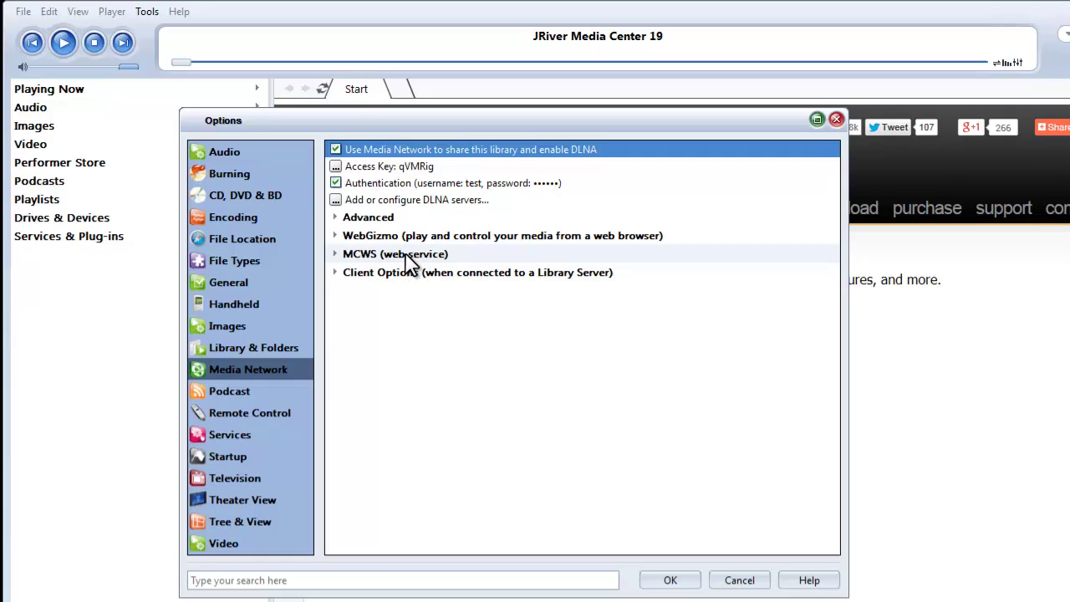
{"action": "left_click", "coordinate": [360, 255]}
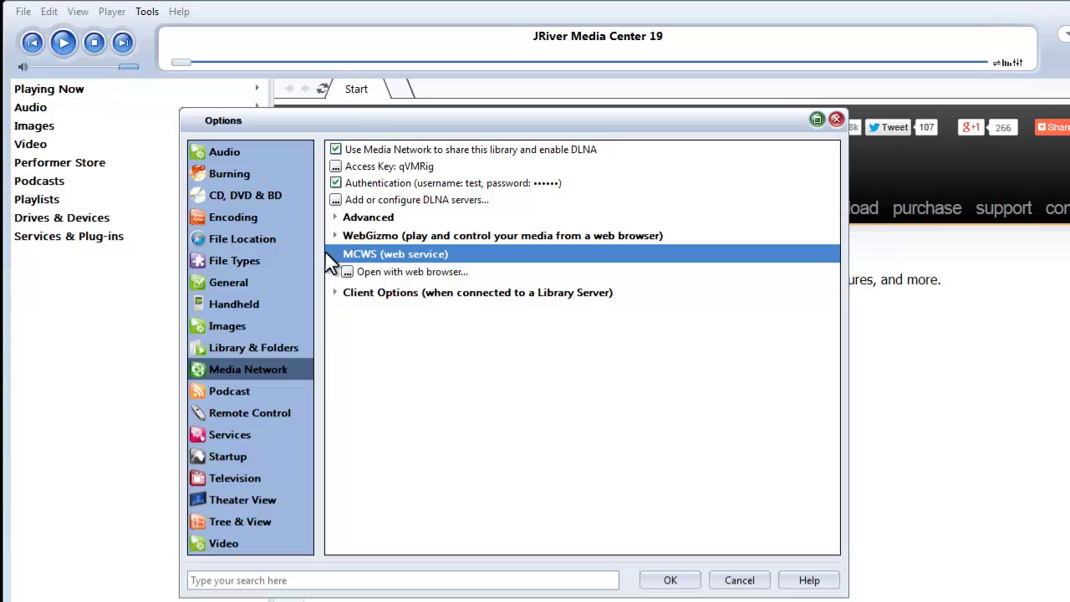
Log in to MCWS at localhost:52199 in Chrome, run the PlayPause example, and browse the function list
{"action": "left_click", "coordinate": [382, 273]}
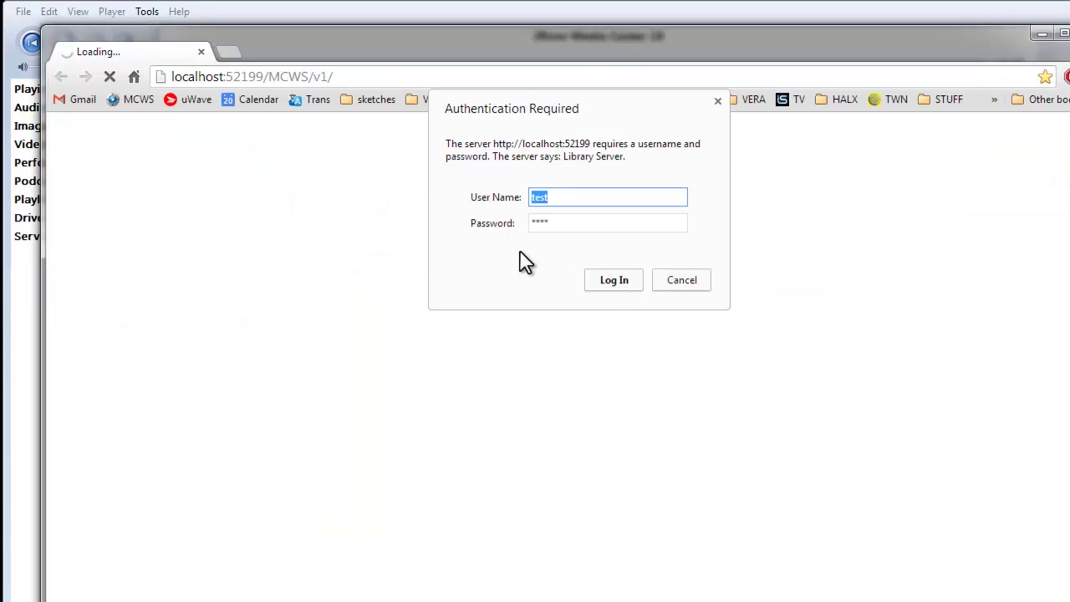
{"action": "left_click", "coordinate": [614, 279]}
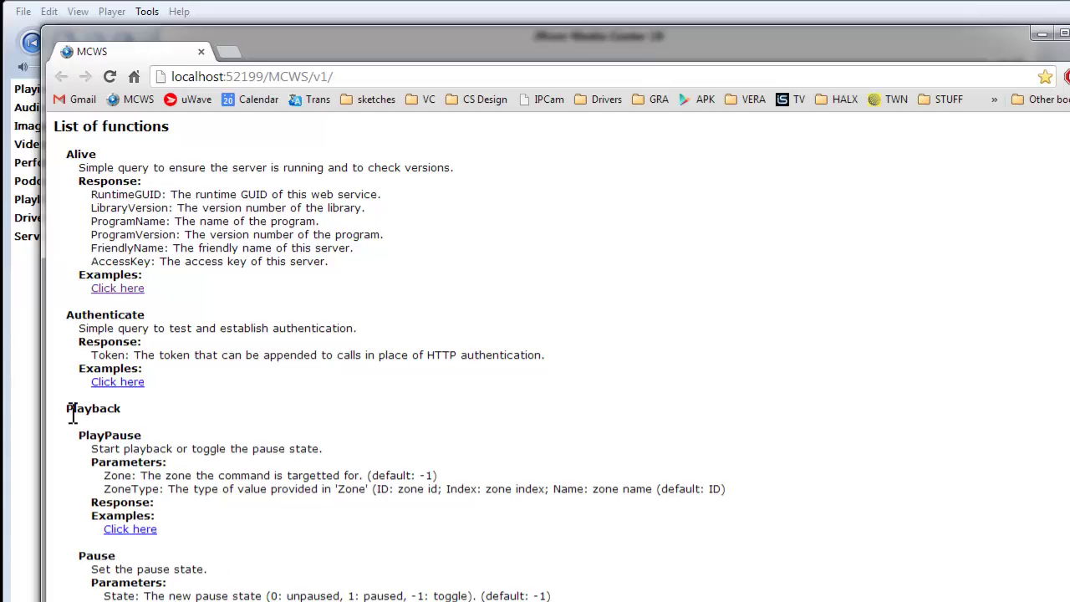
{"action": "left_click", "coordinate": [129, 530]}
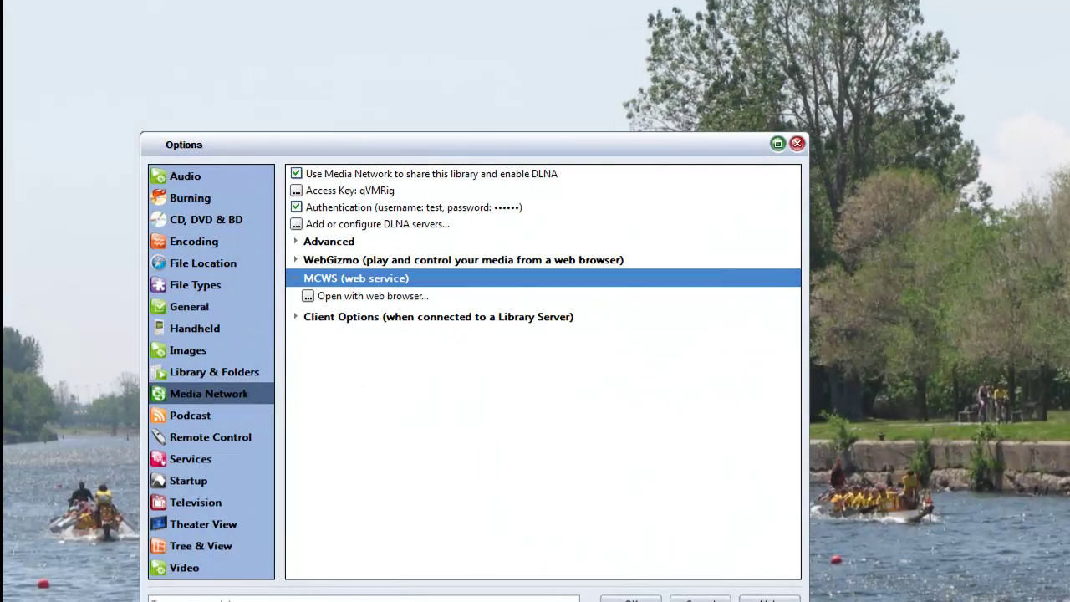
{"action": "left_click", "coordinate": [335, 296]}
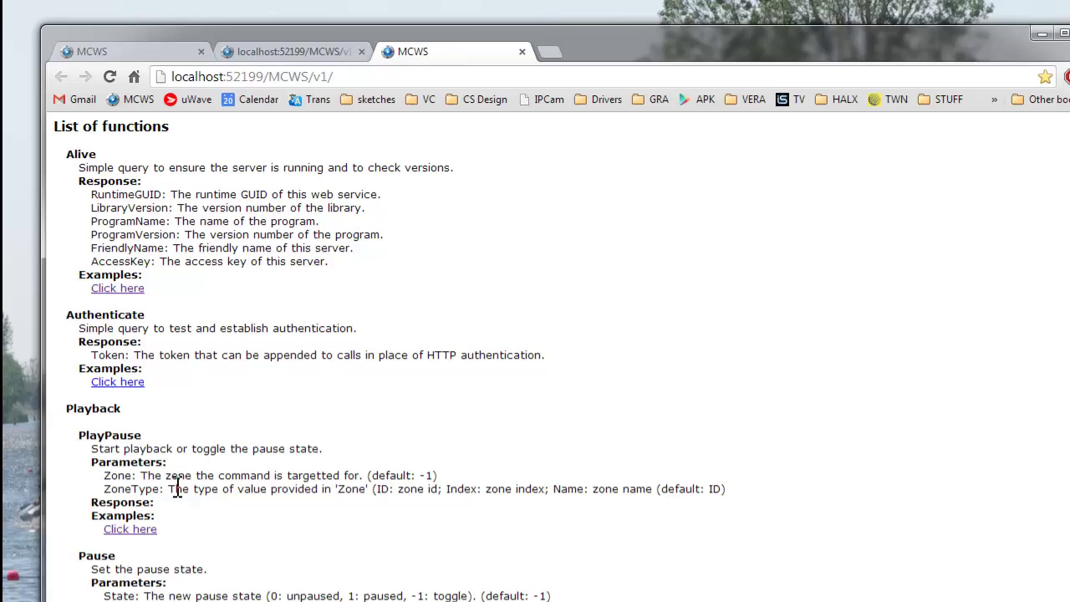
{"action": "scroll", "coordinate": [535, 351], "scroll_direction": "down", "scroll_amount": 3}
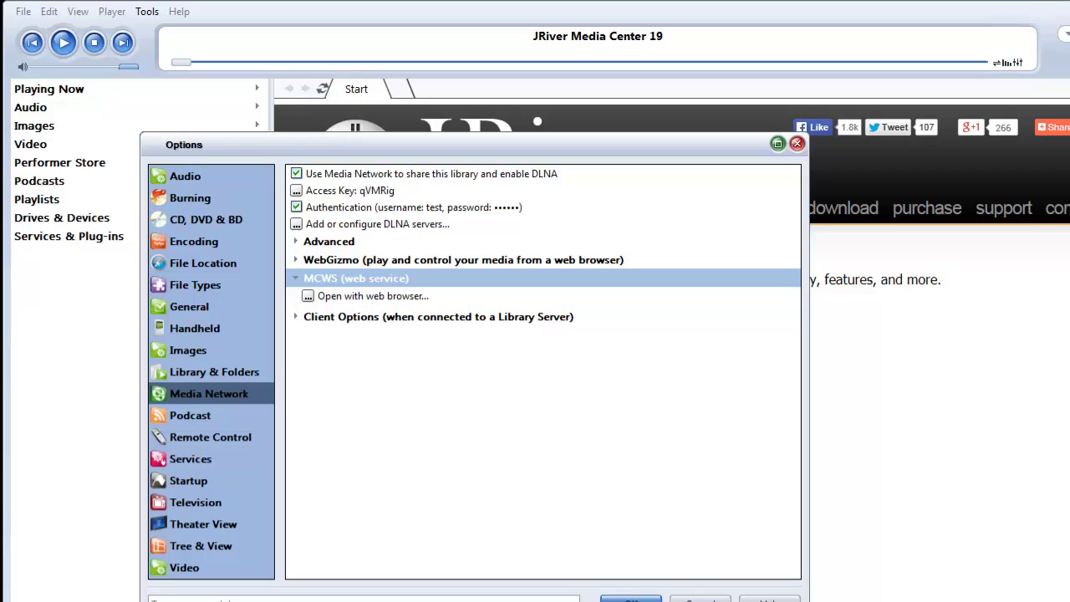
Check TCP port 52199 under Advanced Media Network settings, then close Options with OK
{"action": "left_click", "coordinate": [296, 242]}
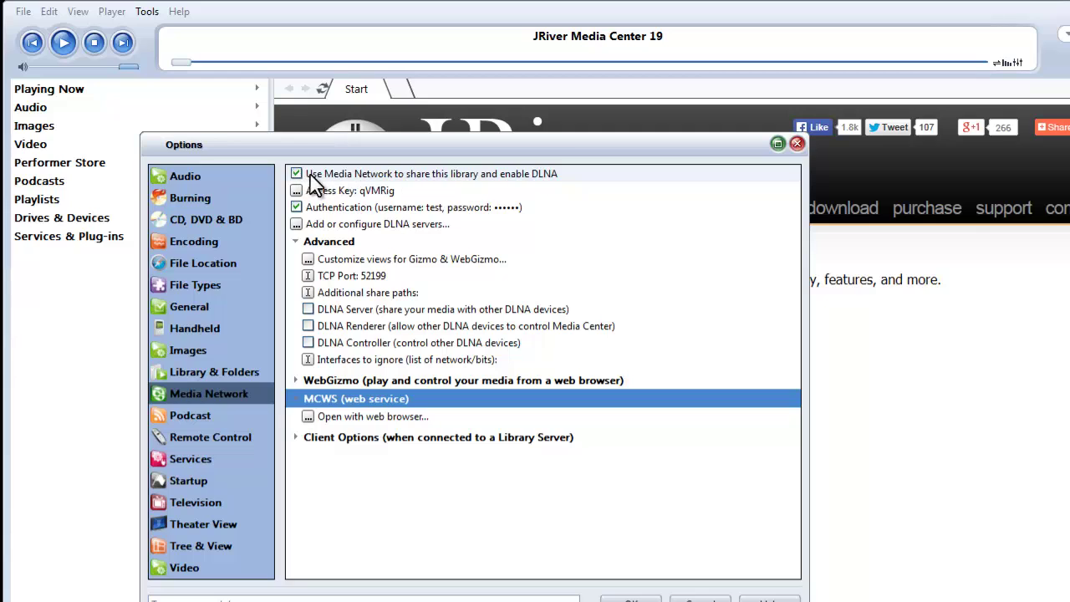
{"action": "left_click", "coordinate": [634, 599]}
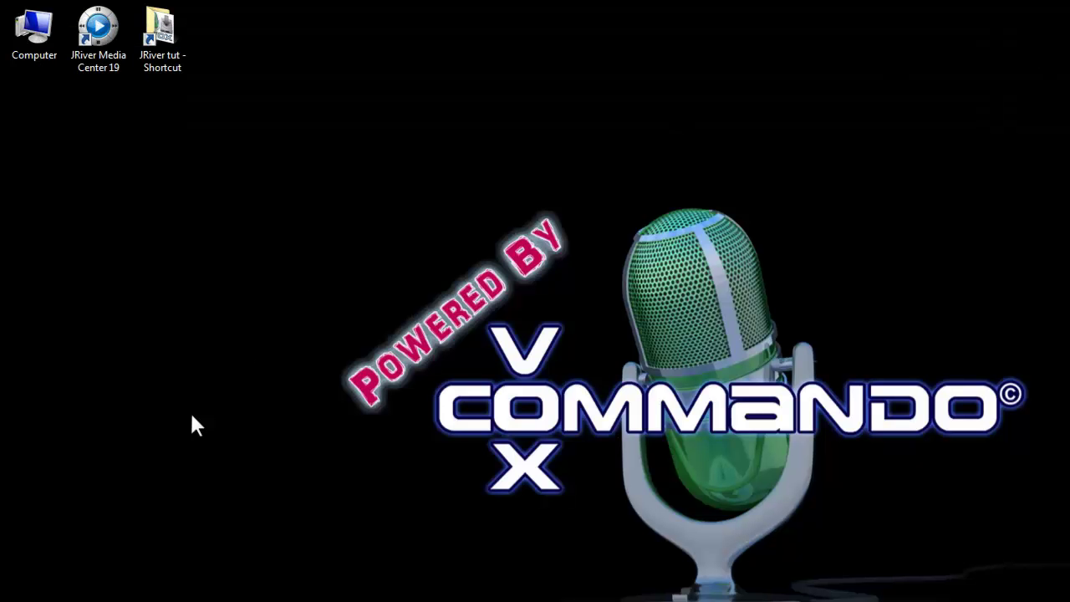
Go to the JRiver tut folder and select the VC Setup 1.183.exe installer
{"action": "double_click", "coordinate": [163, 22]}
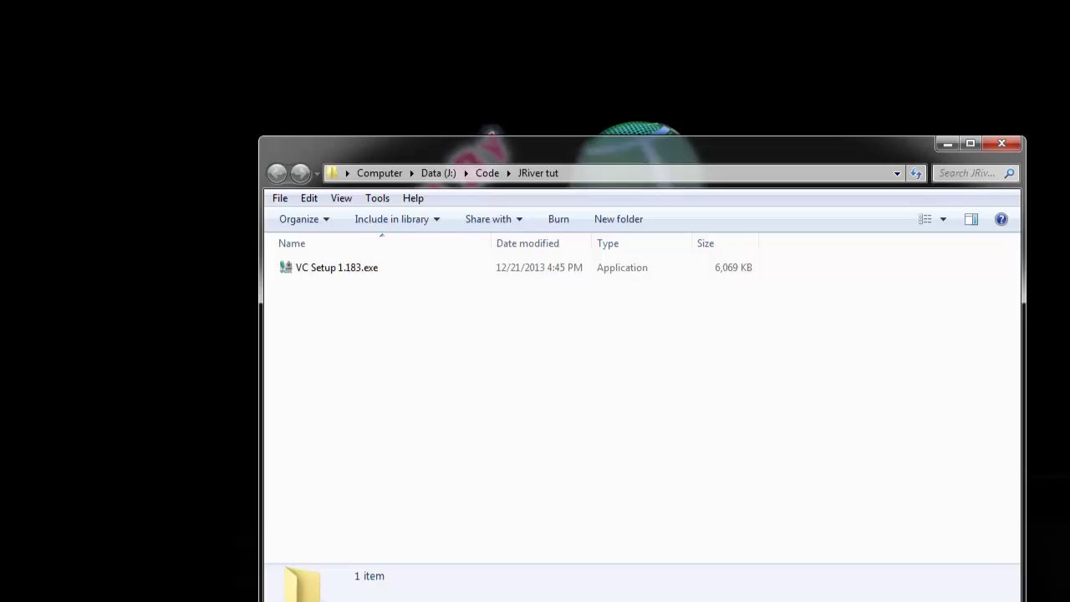
{"action": "left_click", "coordinate": [300, 203]}
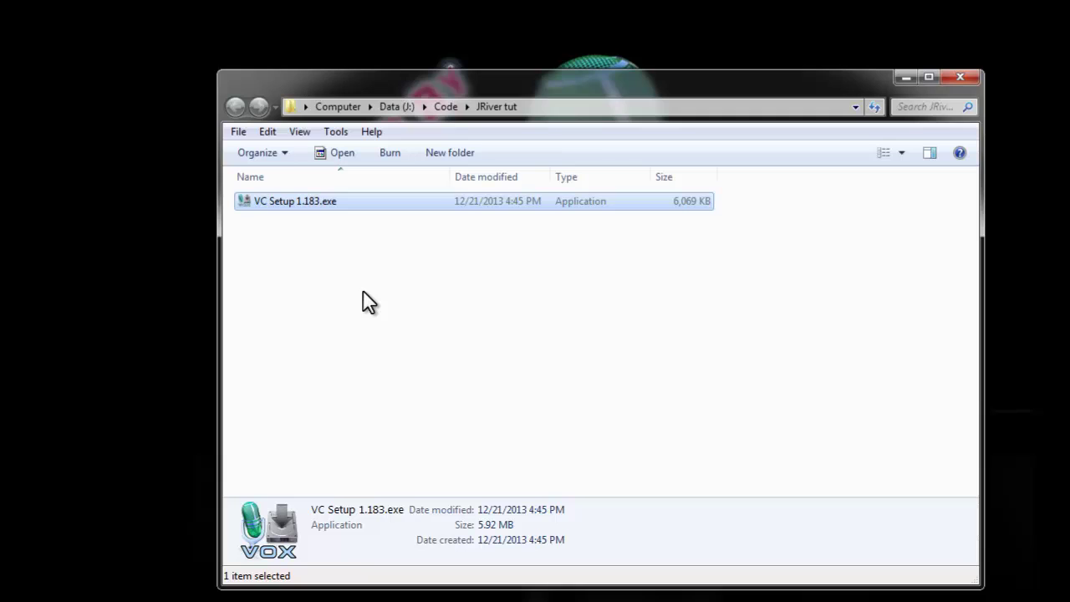
Run VC Setup 1.183.exe and install VoxCommando into J:\Code\JRiver tut
{"action": "double_click", "coordinate": [283, 201]}
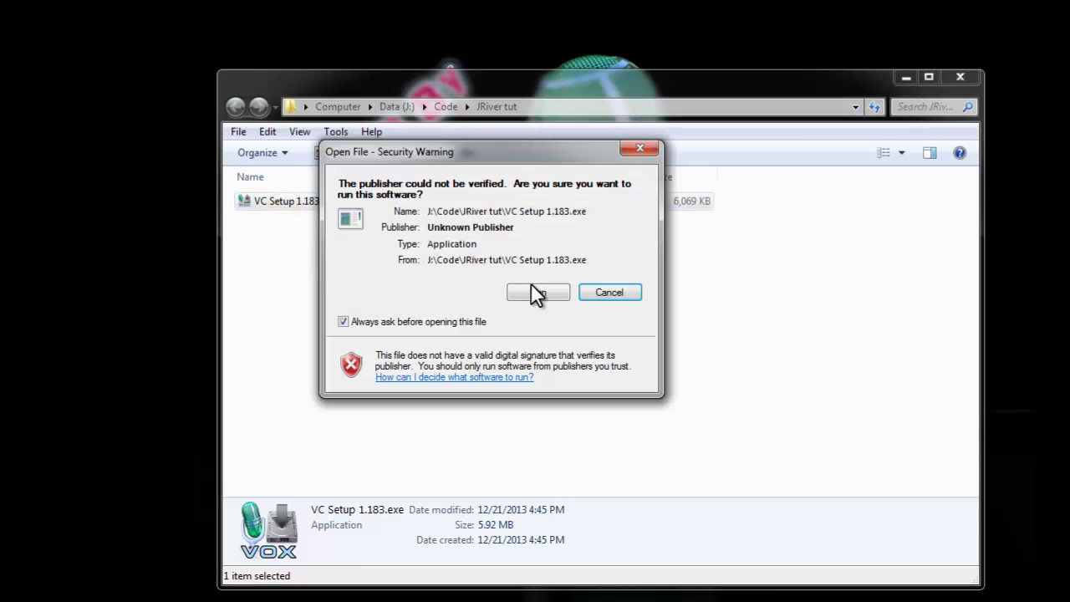
{"action": "left_click", "coordinate": [532, 288]}
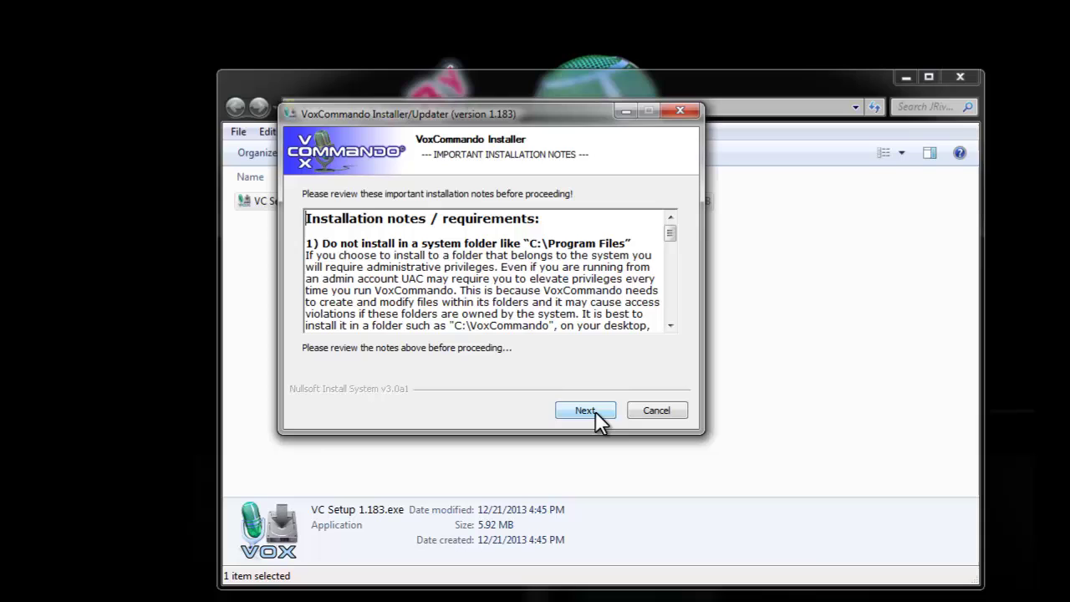
{"action": "left_click", "coordinate": [595, 411]}
{"action": "left_click", "coordinate": [584, 409]}
{"action": "left_click", "coordinate": [584, 409]}
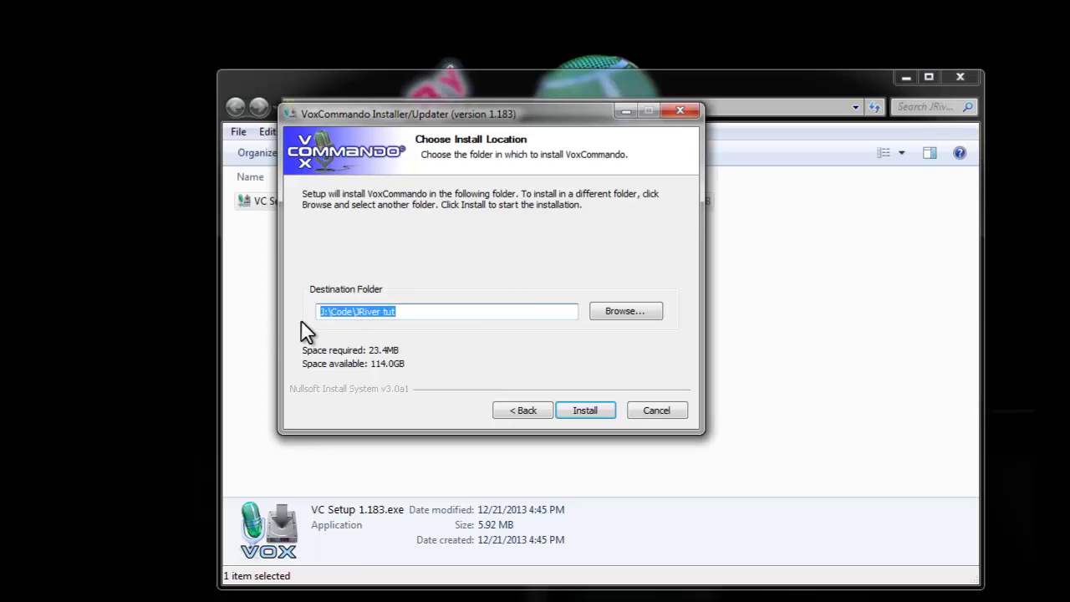
{"action": "left_click_drag", "start_coordinate": [321, 113], "coordinate": [416, 148]}
{"action": "left_click", "coordinate": [673, 448]}
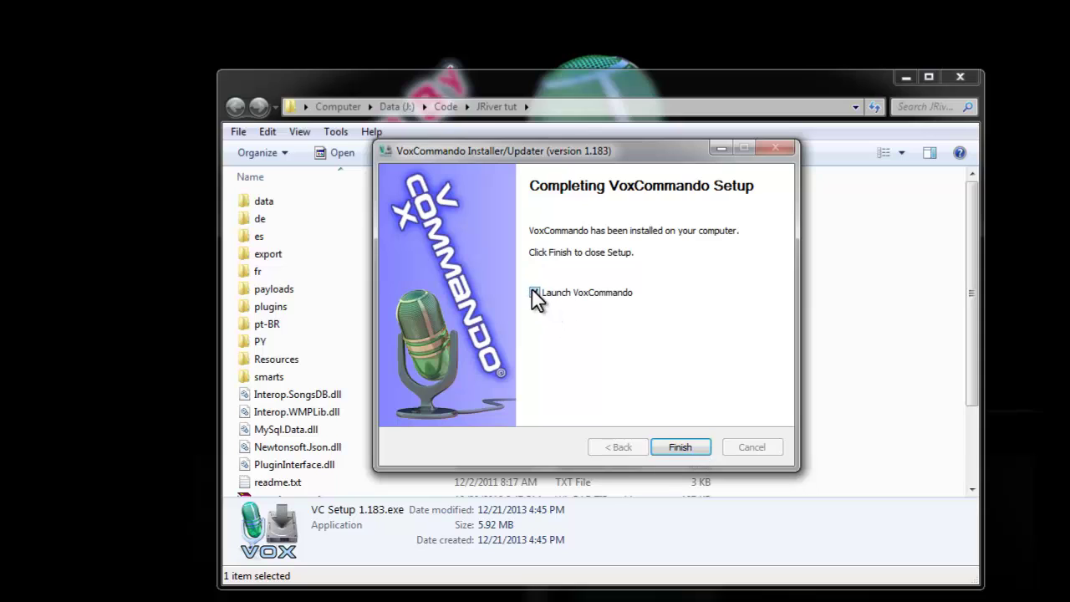
Launch VoxCommando, accept the EULA, and apply the English JRiver.zip preset configuration
{"action": "left_click", "coordinate": [681, 448]}
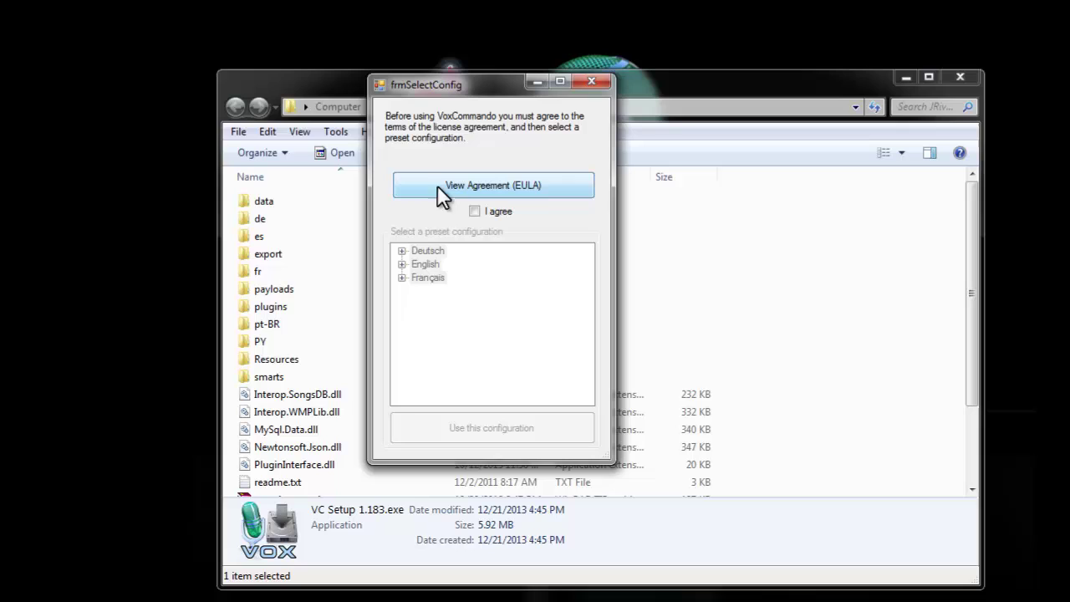
{"action": "left_click", "coordinate": [474, 211]}
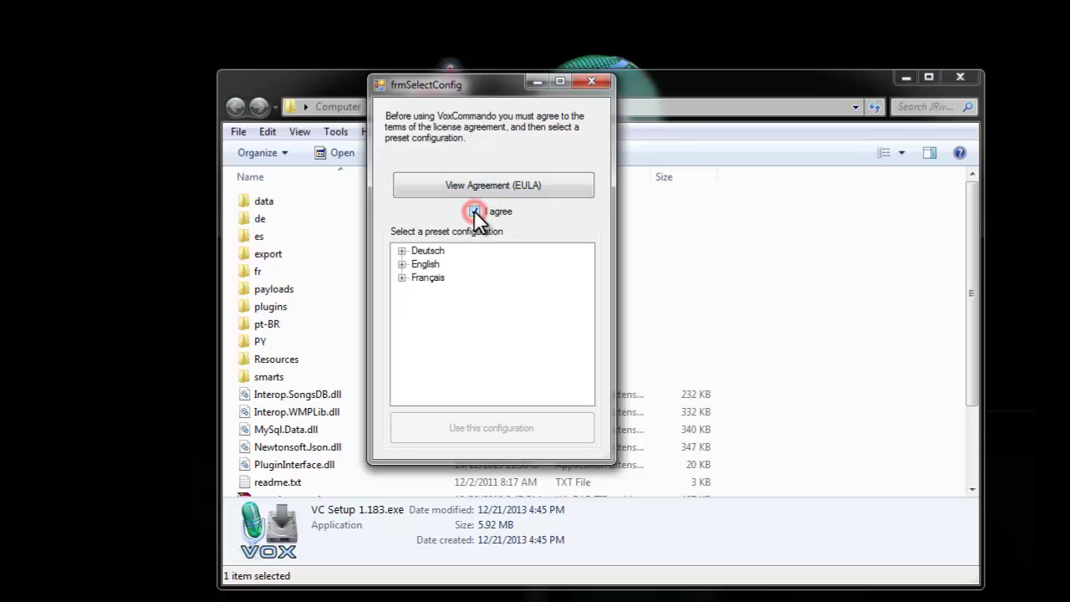
{"action": "left_click", "coordinate": [401, 264]}
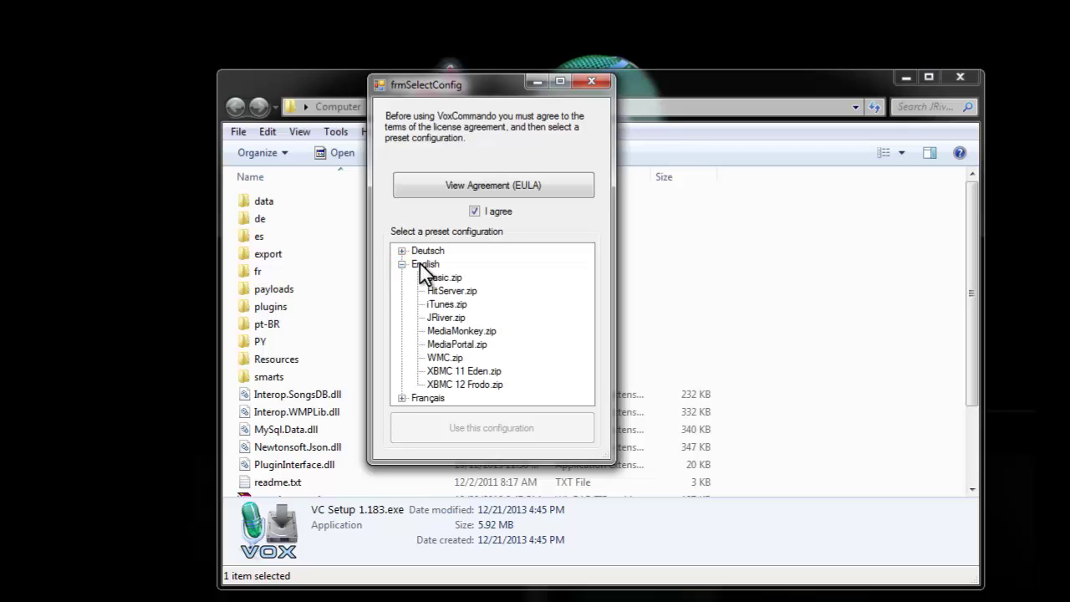
{"action": "left_click", "coordinate": [448, 317]}
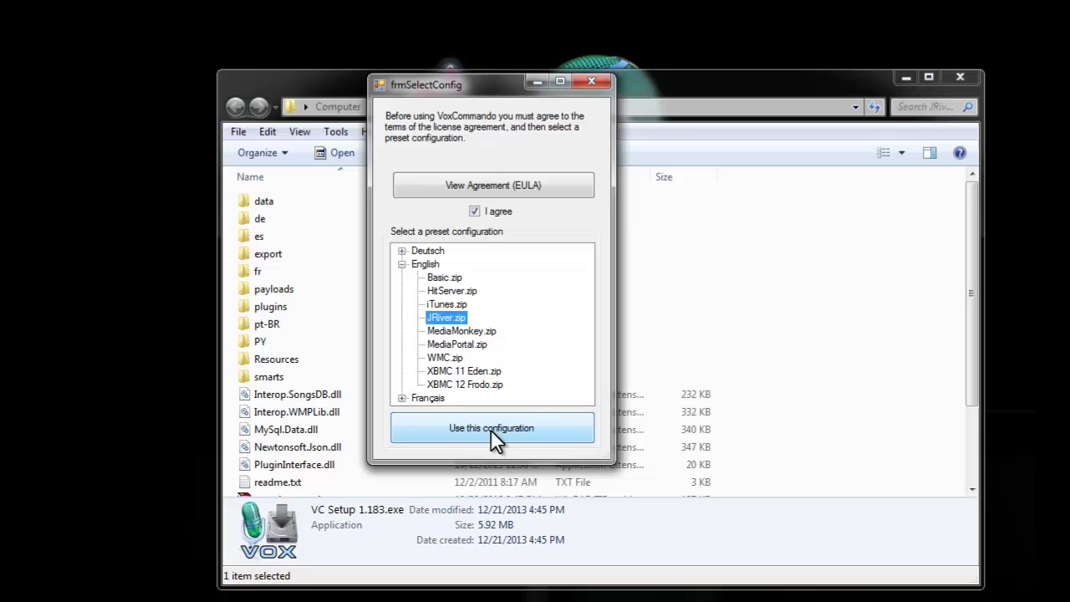
{"action": "left_click", "coordinate": [533, 427]}
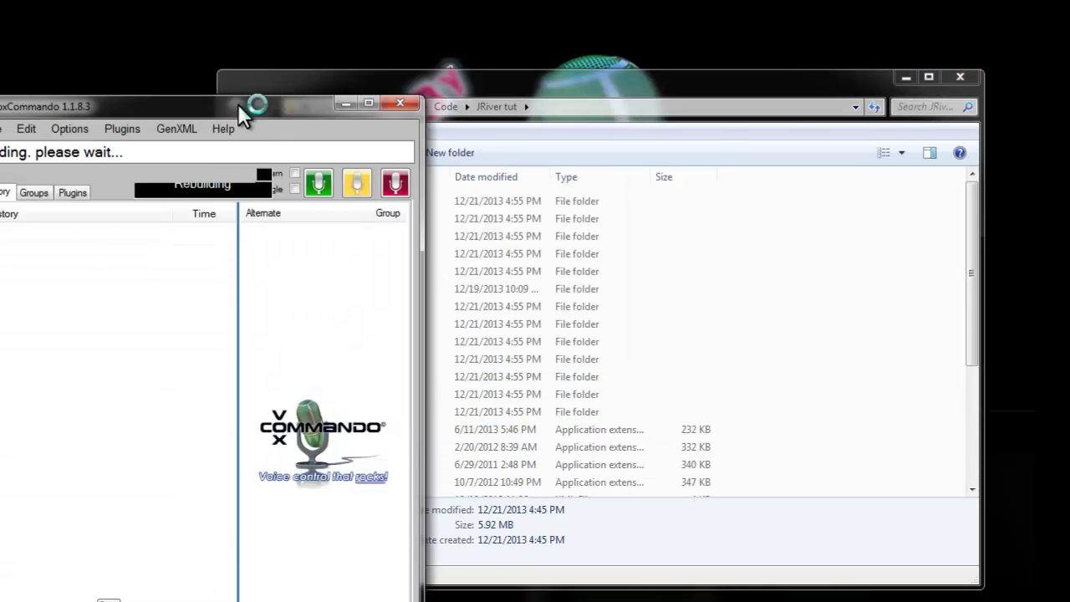
Allow VoxCommando through the firewall on private networks only, leaving Public networks unticked
{"action": "left_click_drag", "start_coordinate": [238, 104], "coordinate": [325, 51]}
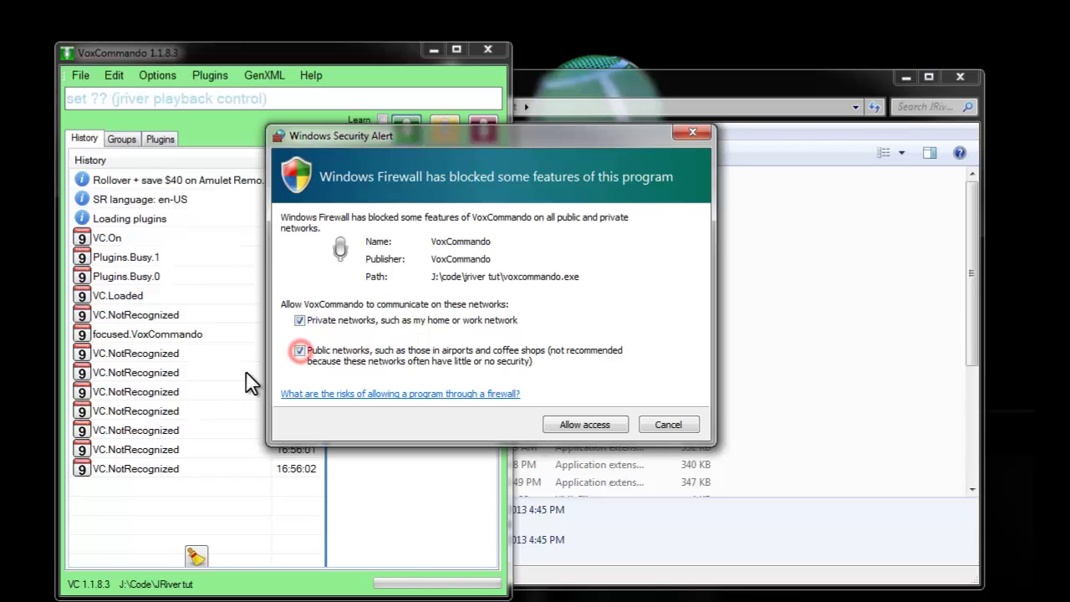
{"action": "left_click", "coordinate": [299, 351]}
{"action": "left_click", "coordinate": [300, 352]}
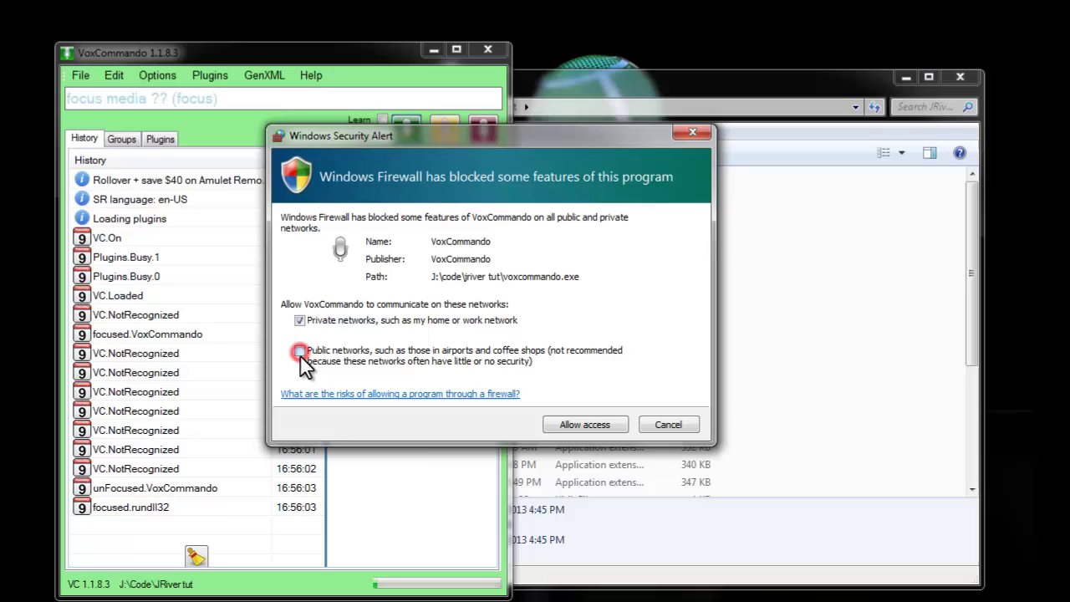
{"action": "left_click", "coordinate": [592, 425]}
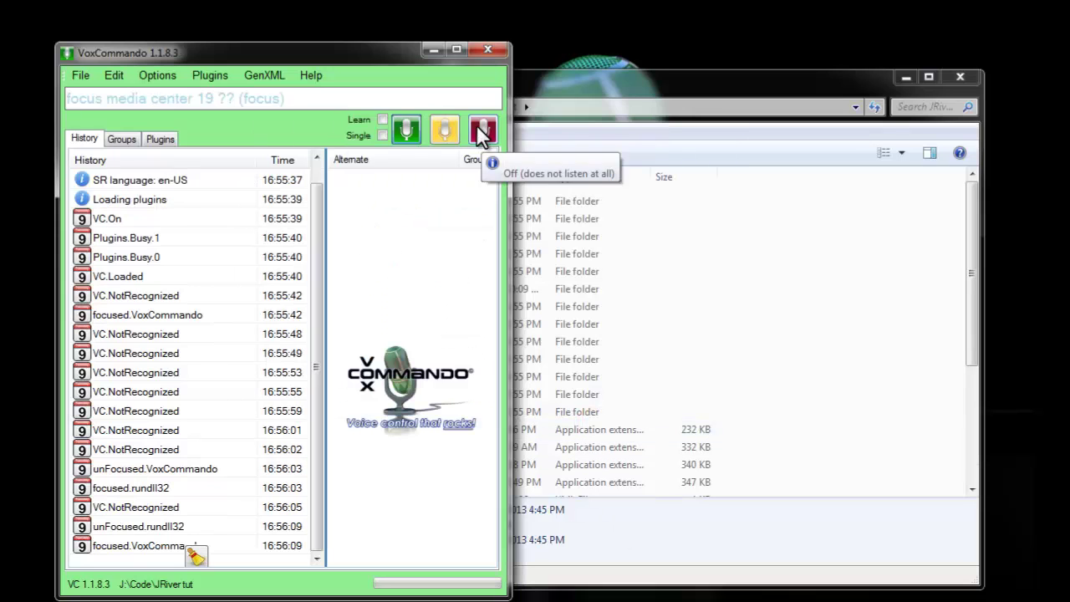
Switch VoxCommando's listening off with the red Off button and bring up Help > Build Voice Menu
{"action": "left_click", "coordinate": [483, 123]}
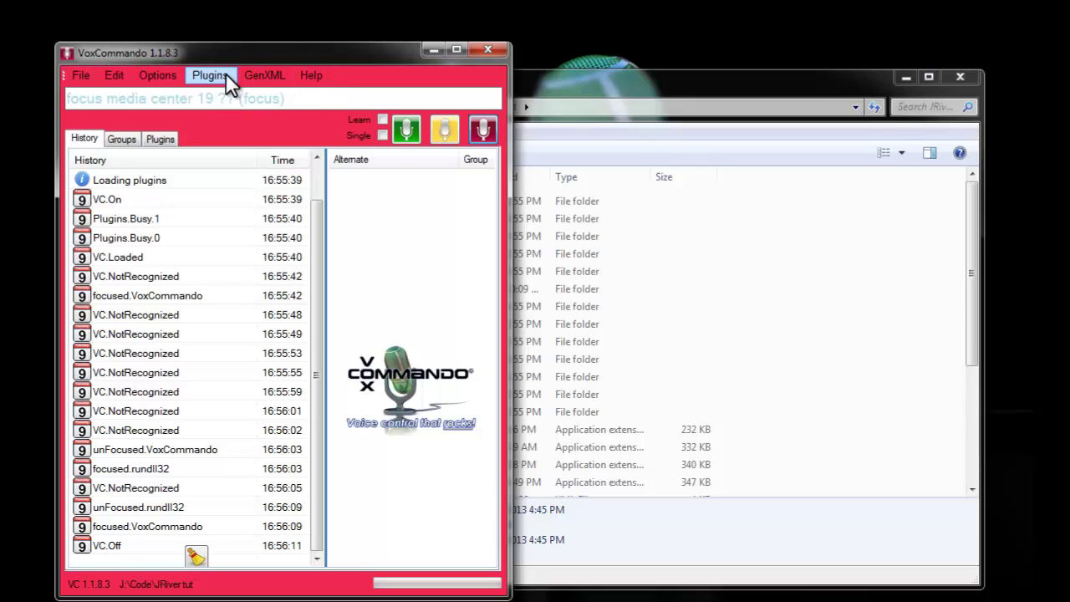
{"action": "left_click", "coordinate": [312, 73]}
{"action": "mouse_move", "coordinate": [506, 104]}
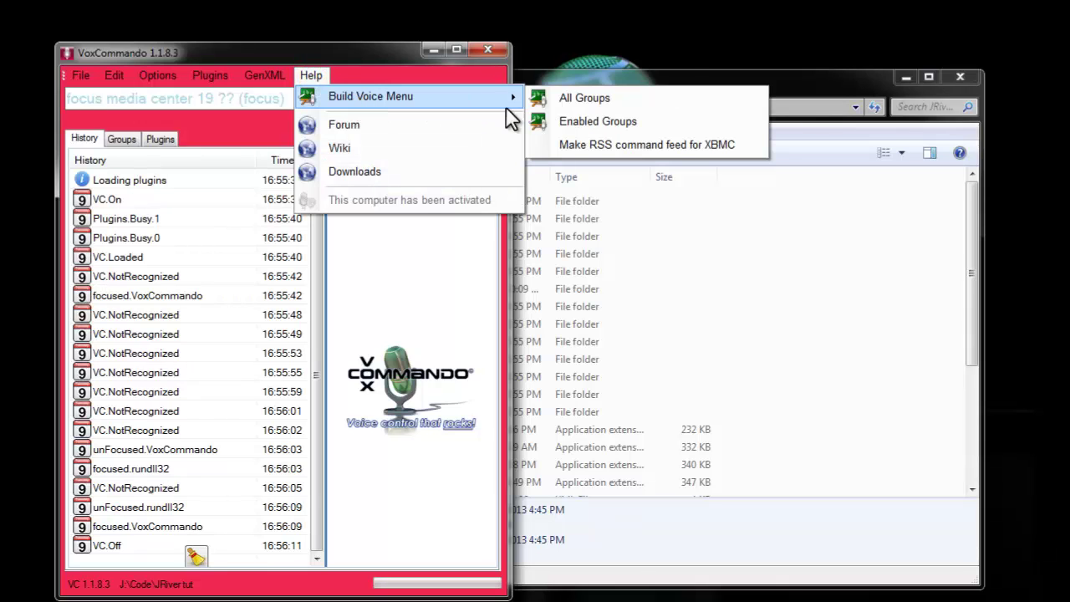
Build the voice command list for all groups, scroll to the JRiver commands, then close the page
{"action": "left_click", "coordinate": [585, 98]}
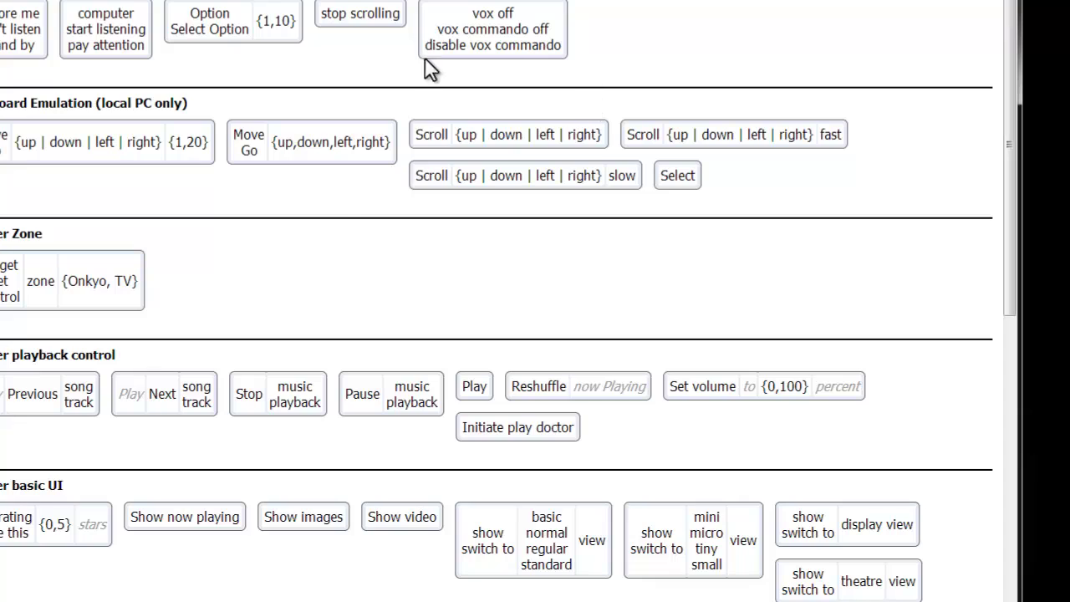
{"action": "scroll", "coordinate": [233, 307], "scroll_direction": "down", "scroll_amount": 6}
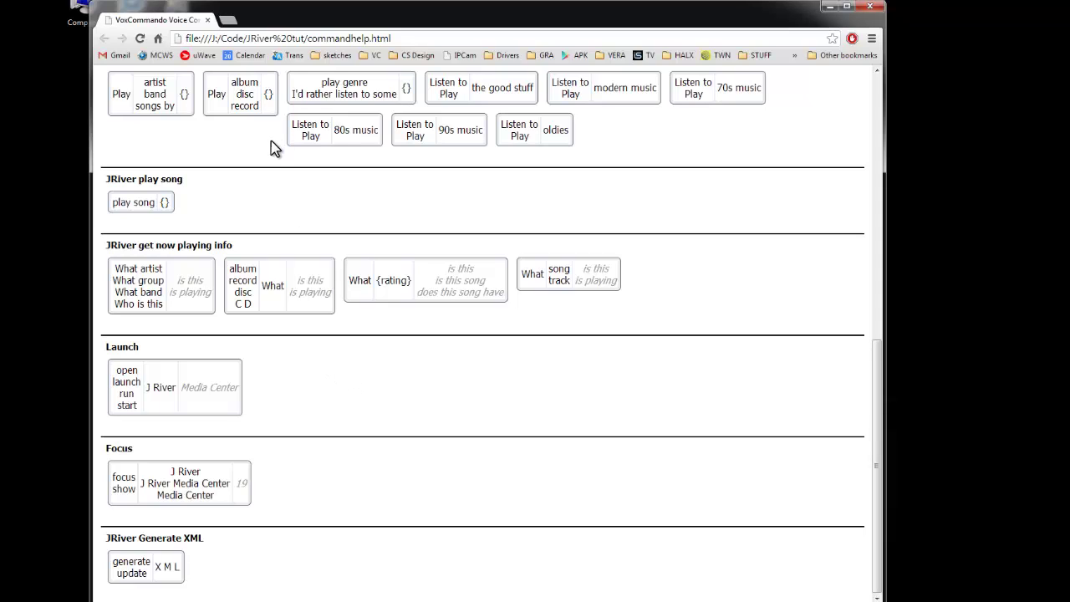
{"action": "left_click", "coordinate": [207, 19]}
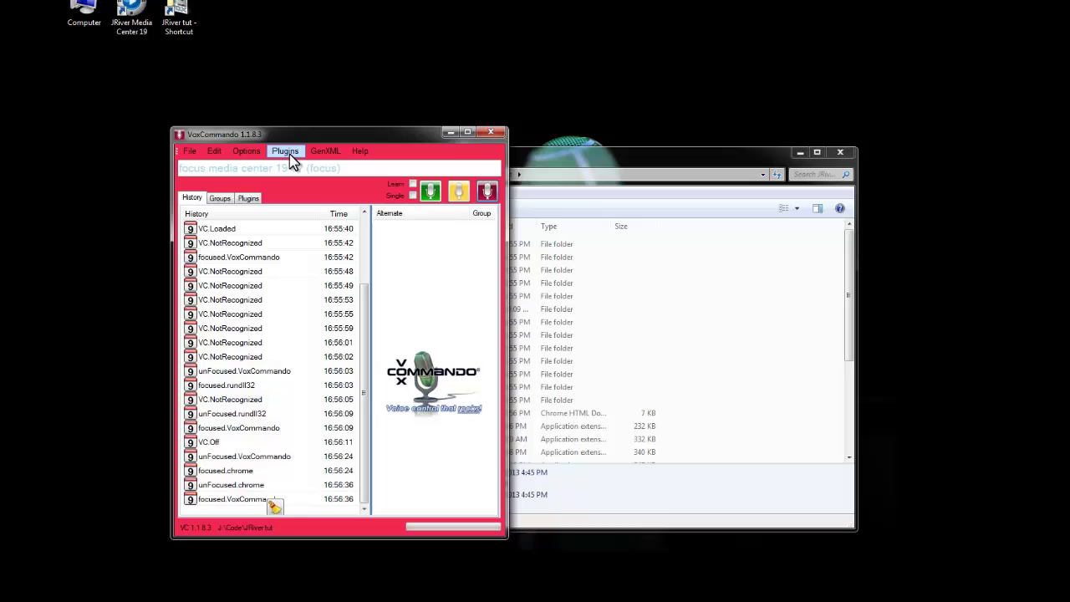
Open the JRiver plugin settings from the installed plugins and select port 52199
{"action": "left_click", "coordinate": [285, 152]}
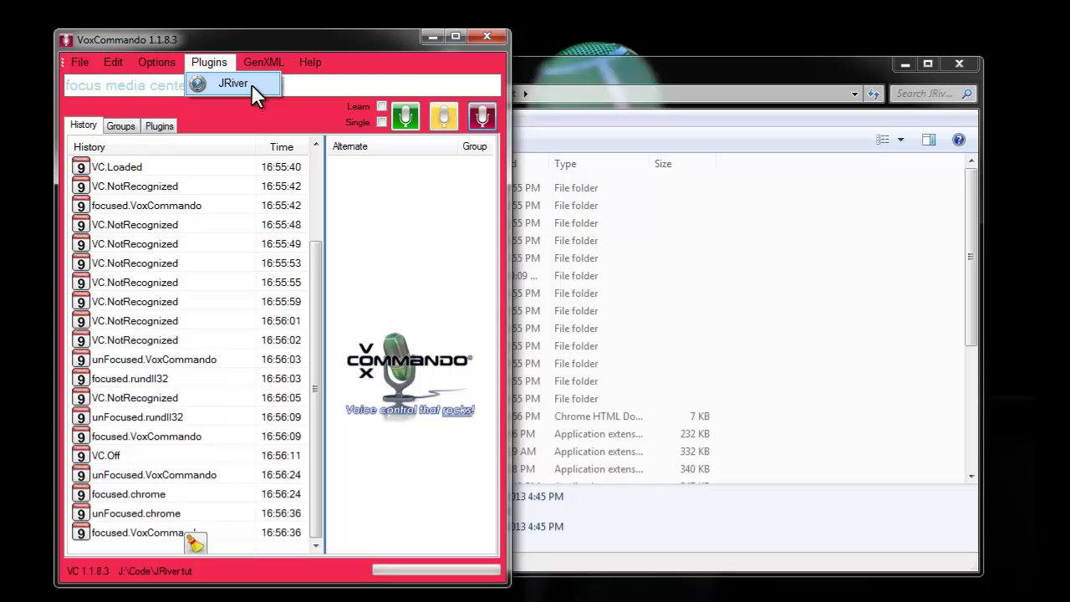
{"action": "left_click", "coordinate": [234, 83]}
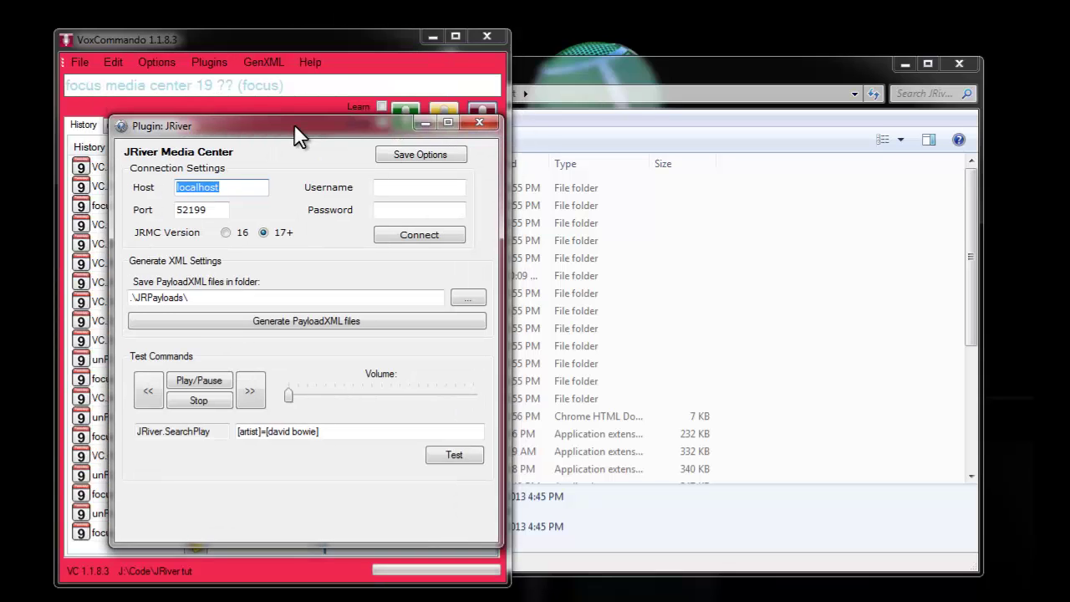
{"action": "left_click_drag", "start_coordinate": [294, 123], "coordinate": [263, 95]}
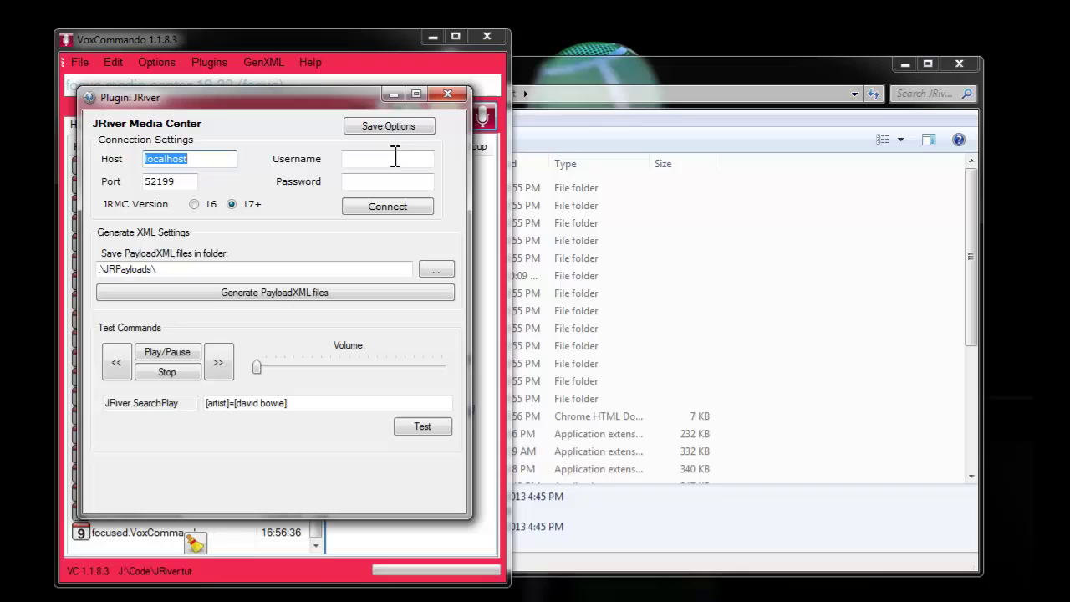
{"action": "left_click", "coordinate": [368, 159]}
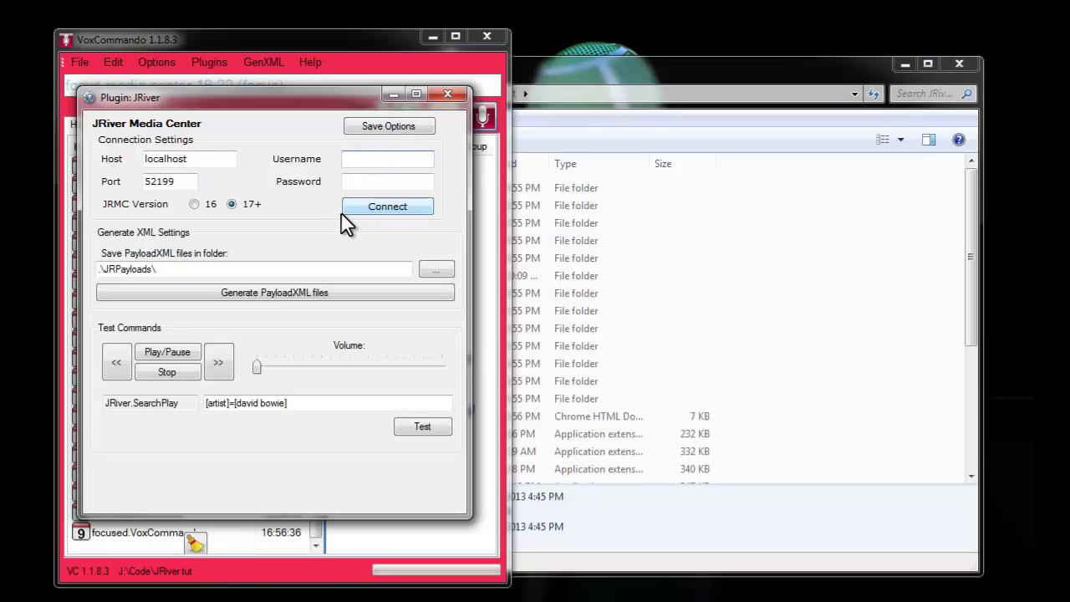
{"action": "mouse_move", "coordinate": [499, 599]}
{"action": "left_click_drag", "start_coordinate": [187, 182], "coordinate": [109, 184]}
Enter the JRiver account username and password, save the options, and connect to Media Center at localhost:52199
{"action": "left_click", "coordinate": [358, 159]}
{"action": "type", "text": "test"}
{"action": "left_click", "coordinate": [363, 181]}
{"action": "type", "text": "test"}
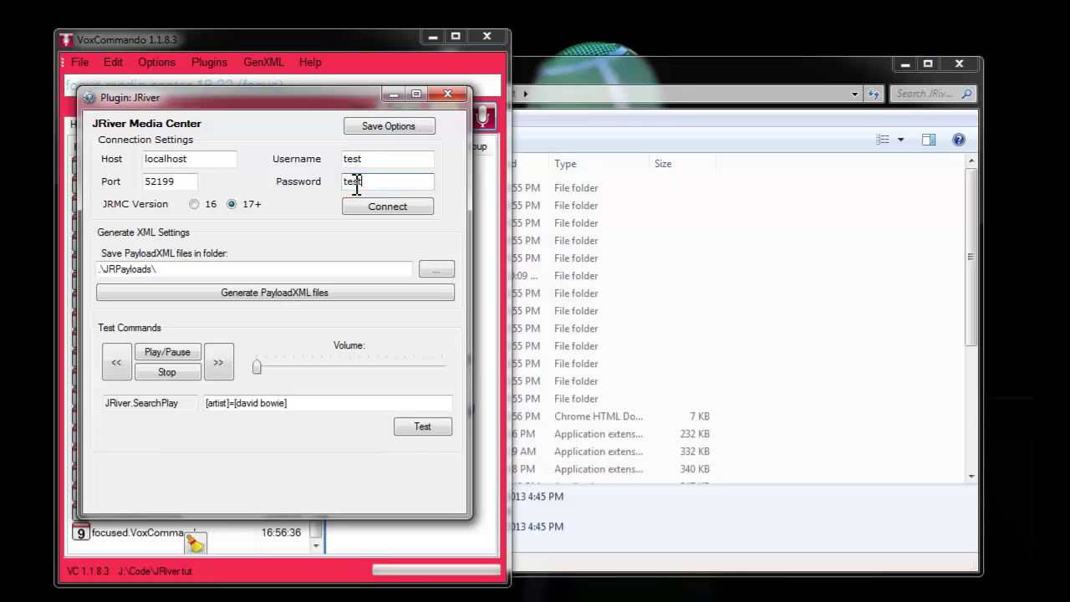
{"action": "left_click", "coordinate": [378, 134]}
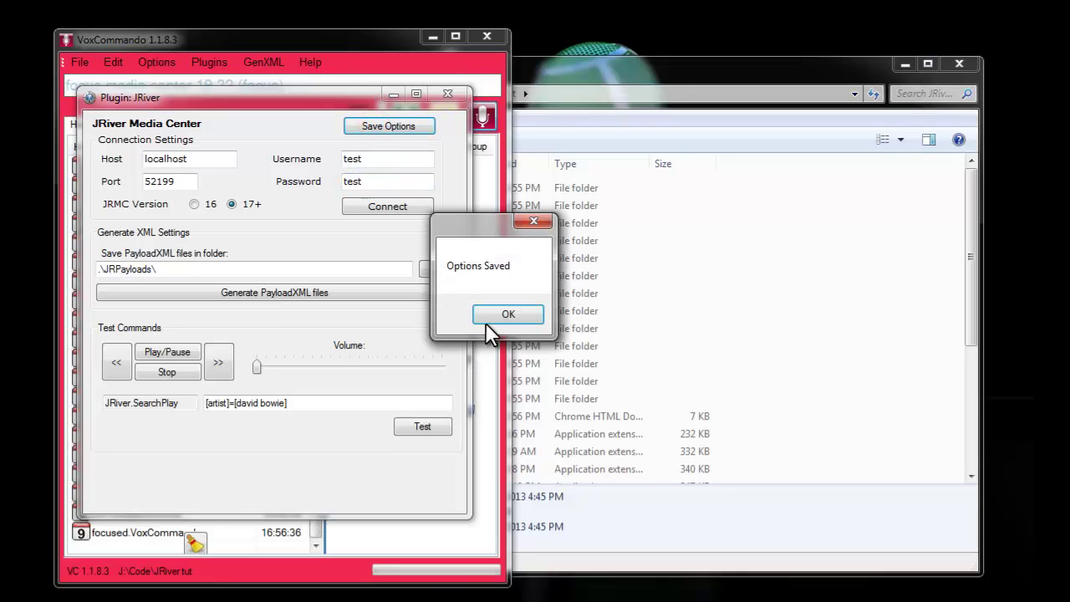
{"action": "left_click", "coordinate": [491, 317]}
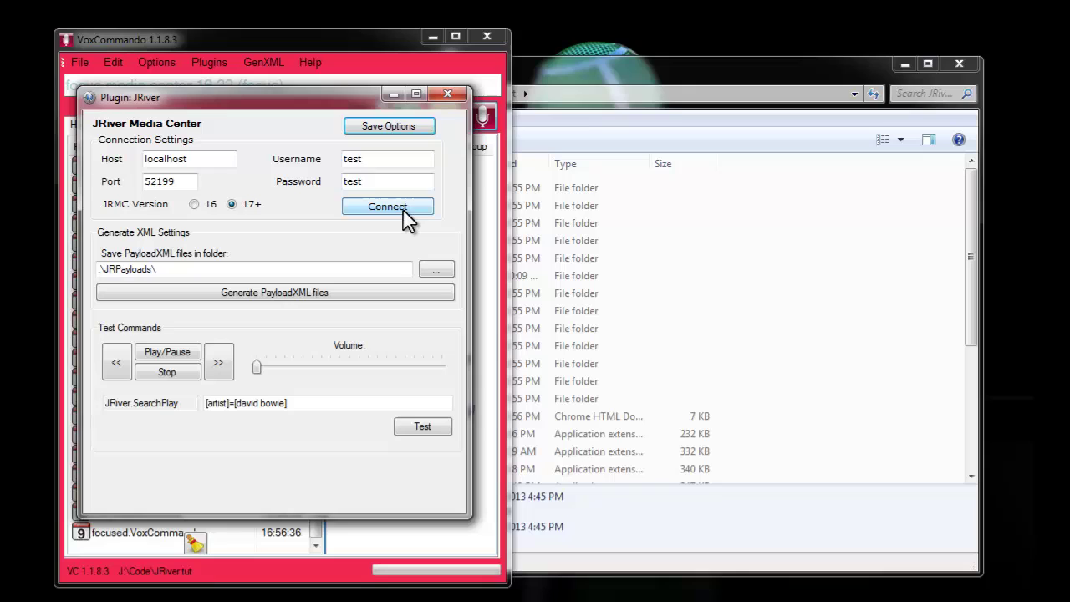
{"action": "left_click", "coordinate": [403, 208]}
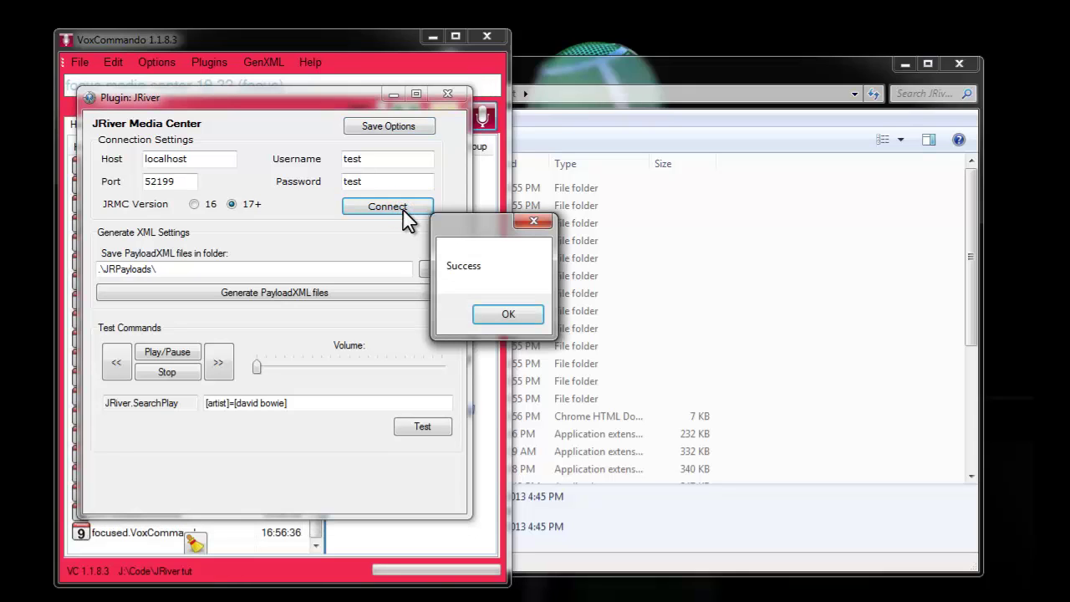
{"action": "left_click", "coordinate": [510, 314]}
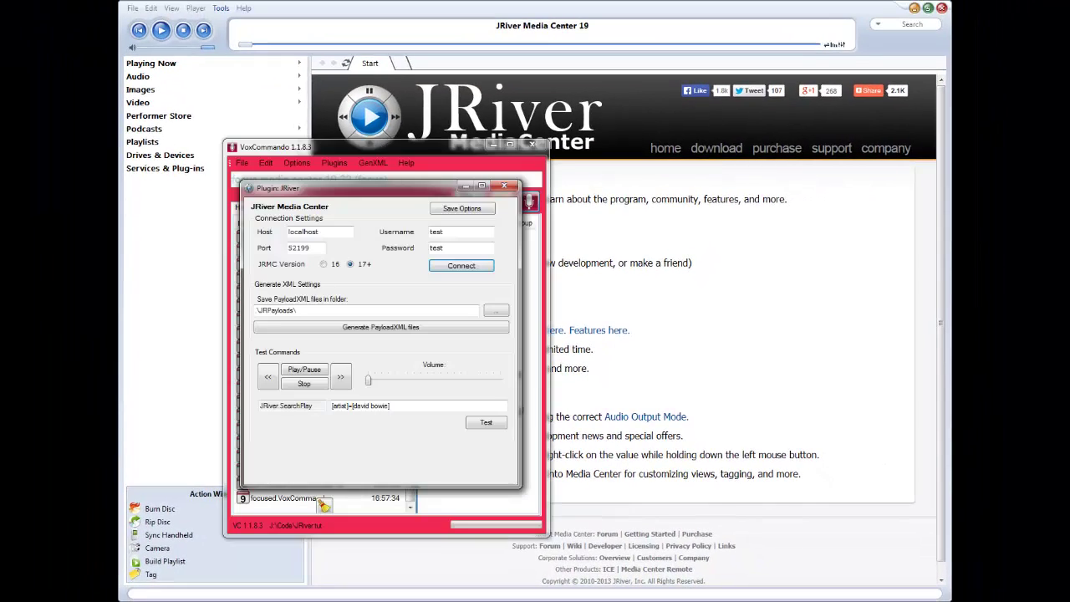
Raise Media Center's playback volume to 39% and browse the audio library
{"action": "left_click", "coordinate": [369, 381]}
{"action": "left_click_drag", "start_coordinate": [370, 382], "coordinate": [425, 385]}
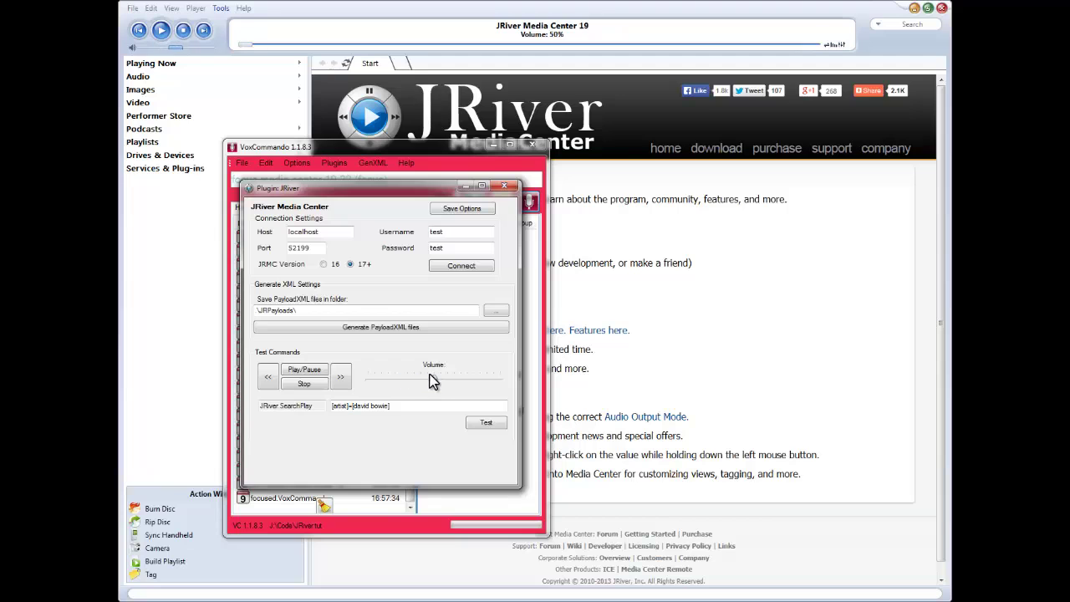
{"action": "left_click", "coordinate": [146, 77]}
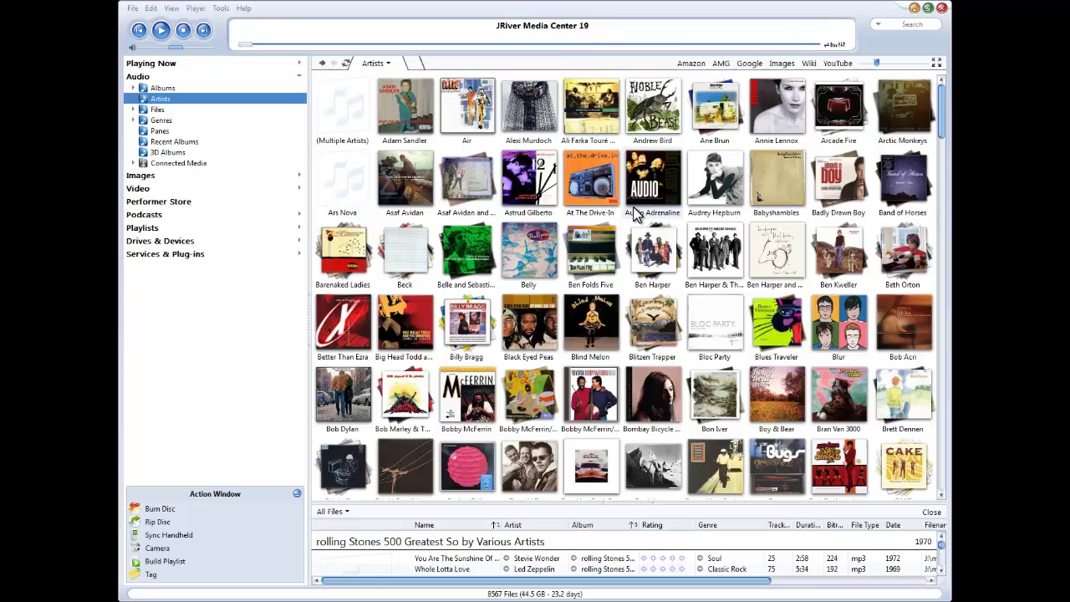
Replace 'david bowie' with 'james' in the SearchPlay query, making it [artist]=james
{"action": "key", "text": "alt+Tab"}
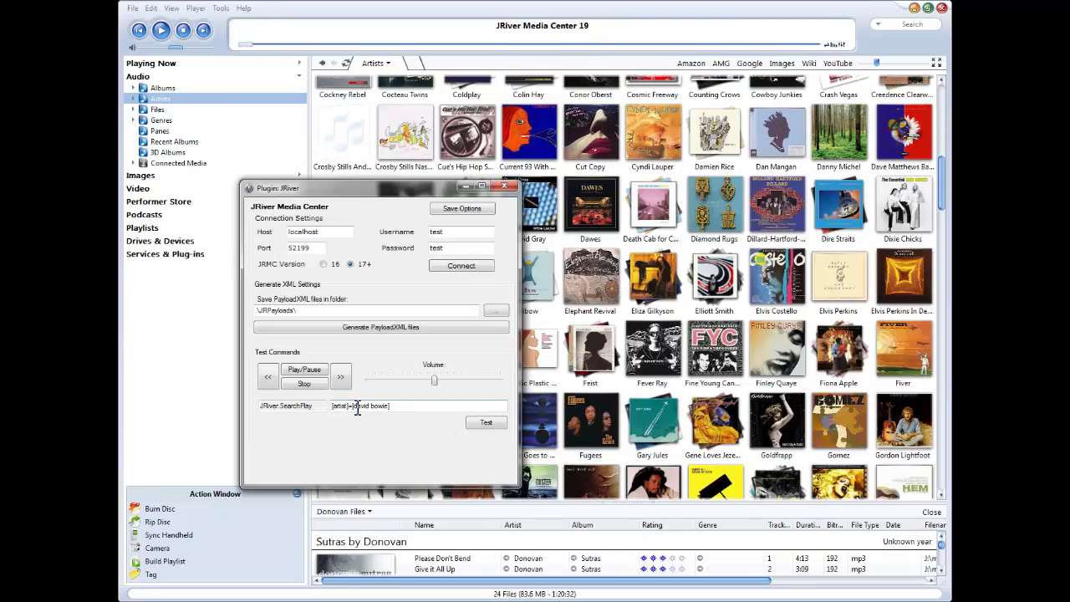
{"action": "left_click_drag", "start_coordinate": [353, 405], "coordinate": [387, 408]}
{"action": "type", "text": "james"}
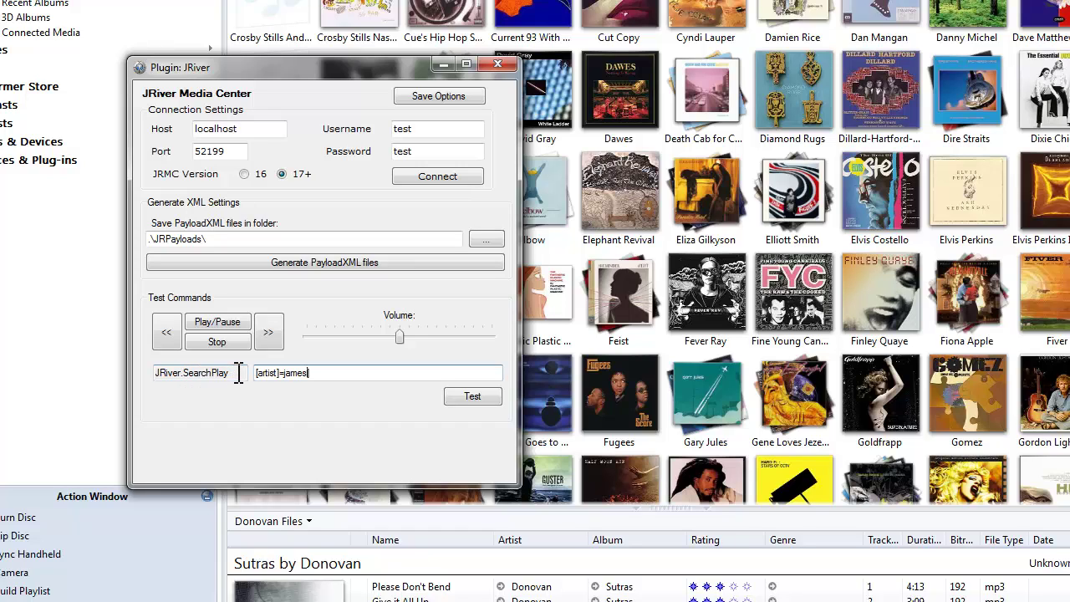
Run the SearchPlay test to play tracks by artist James
{"action": "left_click", "coordinate": [283, 373]}
{"action": "left_click", "coordinate": [473, 399]}
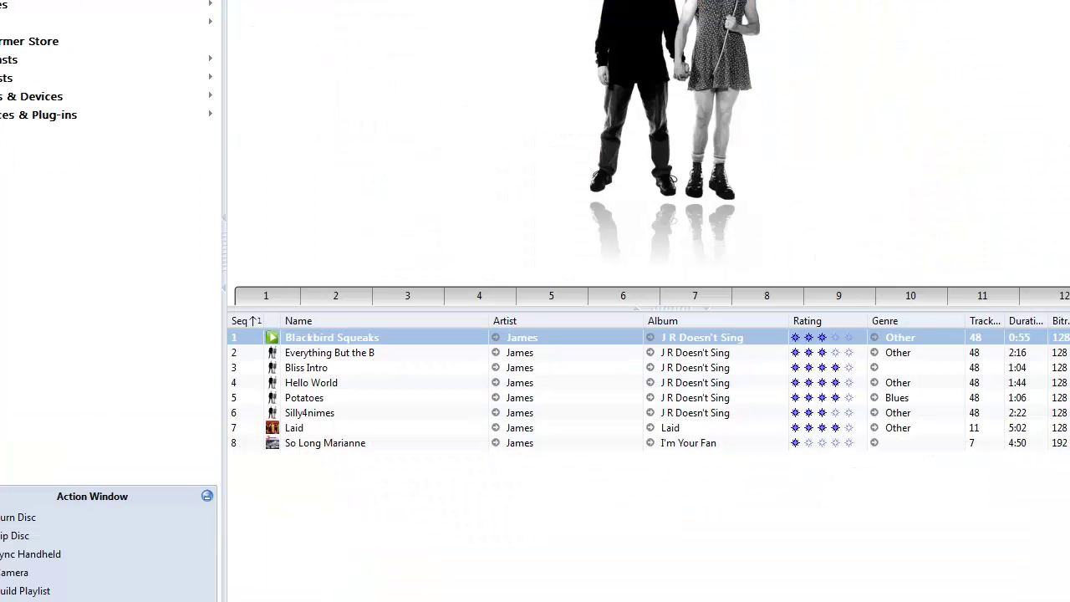
{"action": "key", "text": "alt+Tab"}
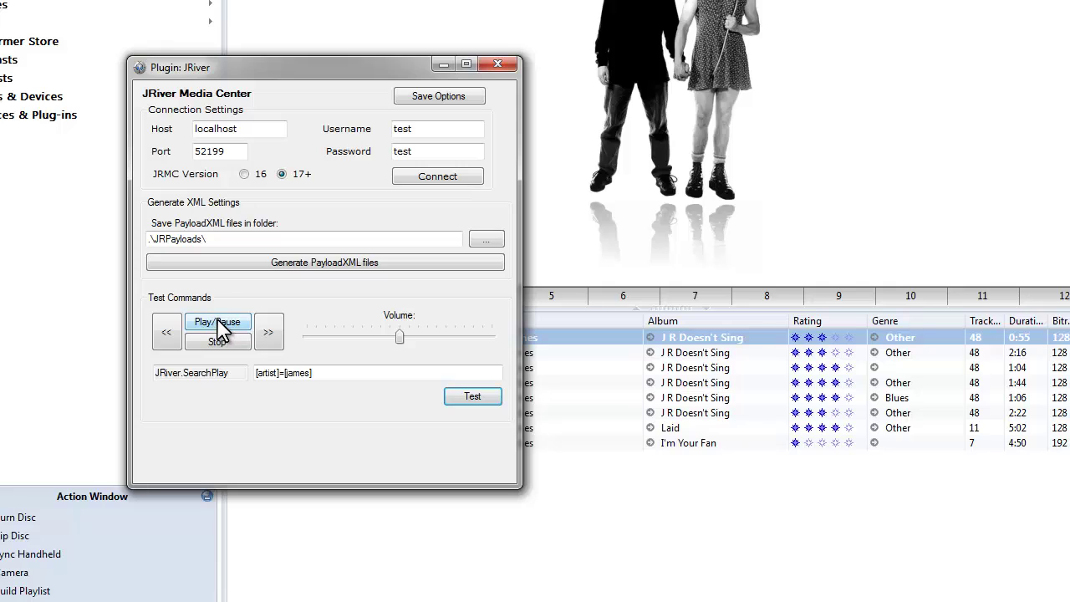
Test pause, resume, next twice, previous and stop, then save the plugin options
{"action": "left_click", "coordinate": [219, 326]}
{"action": "left_click", "coordinate": [219, 326]}
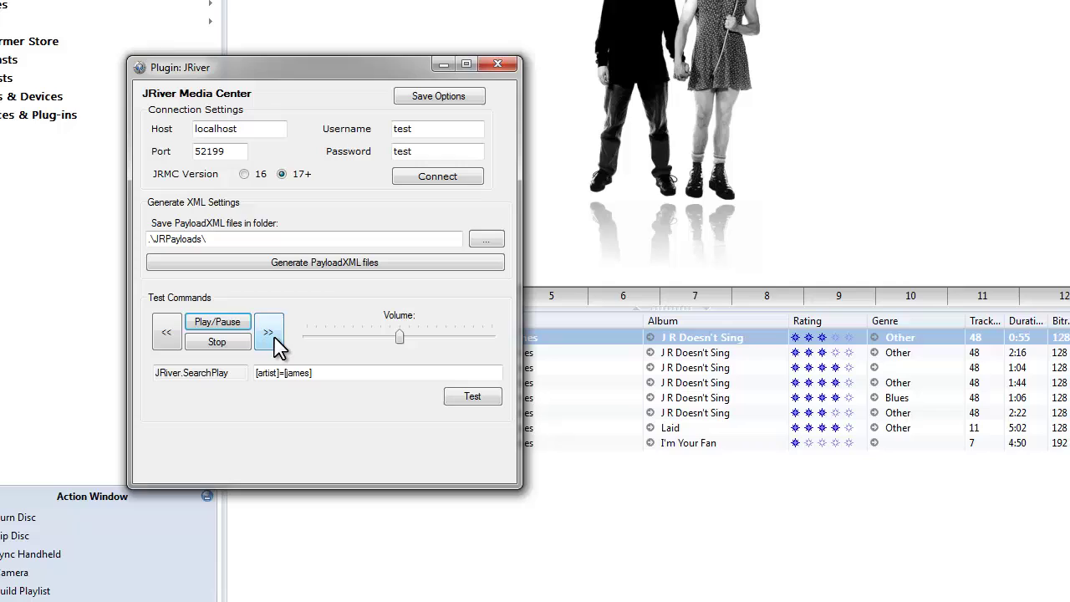
{"action": "left_click", "coordinate": [277, 347]}
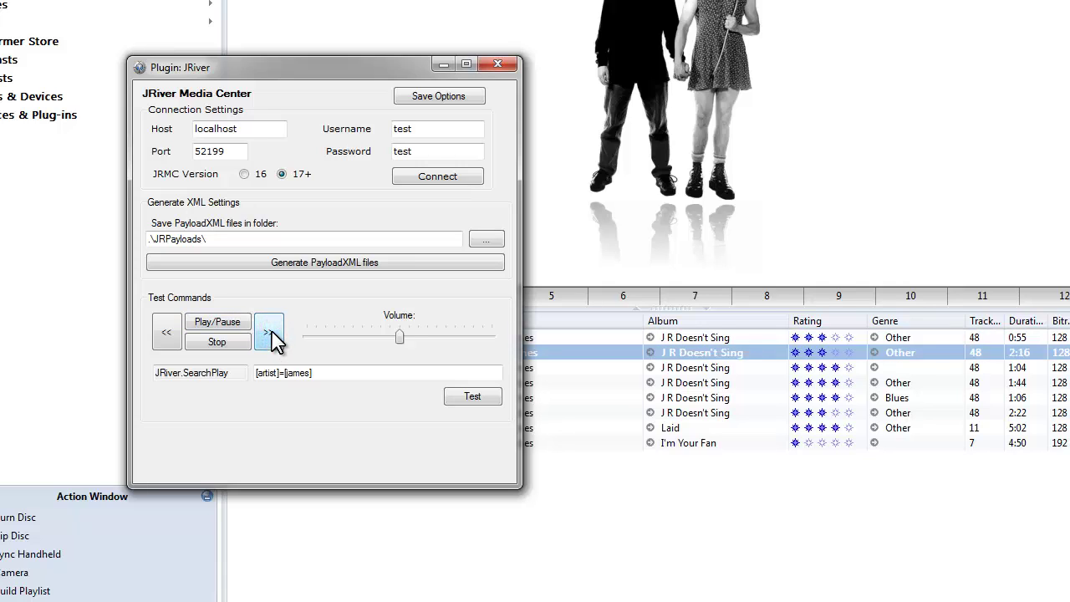
{"action": "left_click", "coordinate": [272, 338]}
{"action": "left_click", "coordinate": [162, 334]}
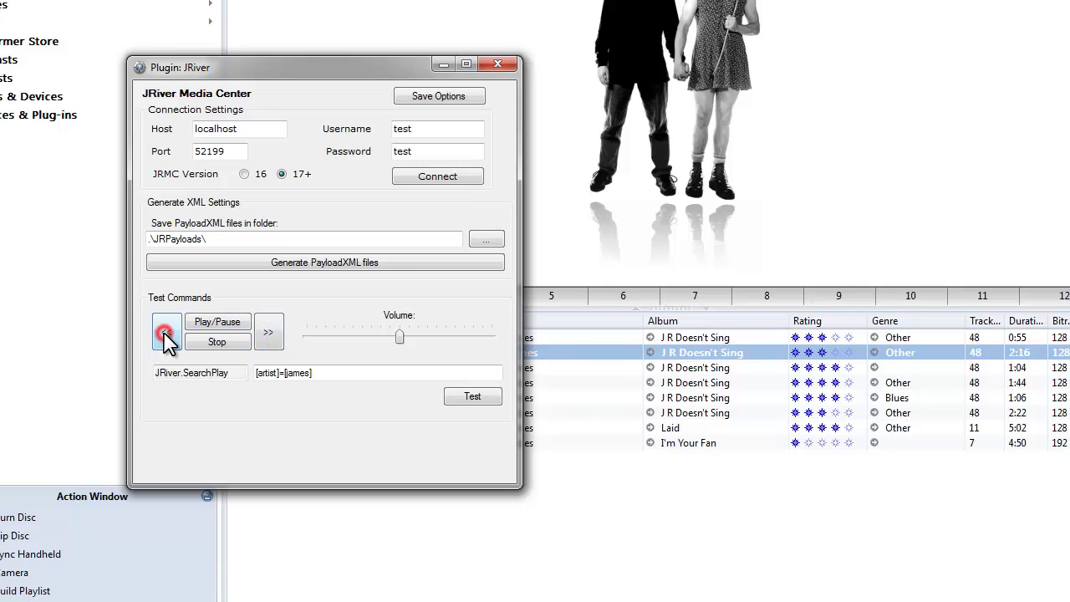
{"action": "left_click", "coordinate": [215, 342]}
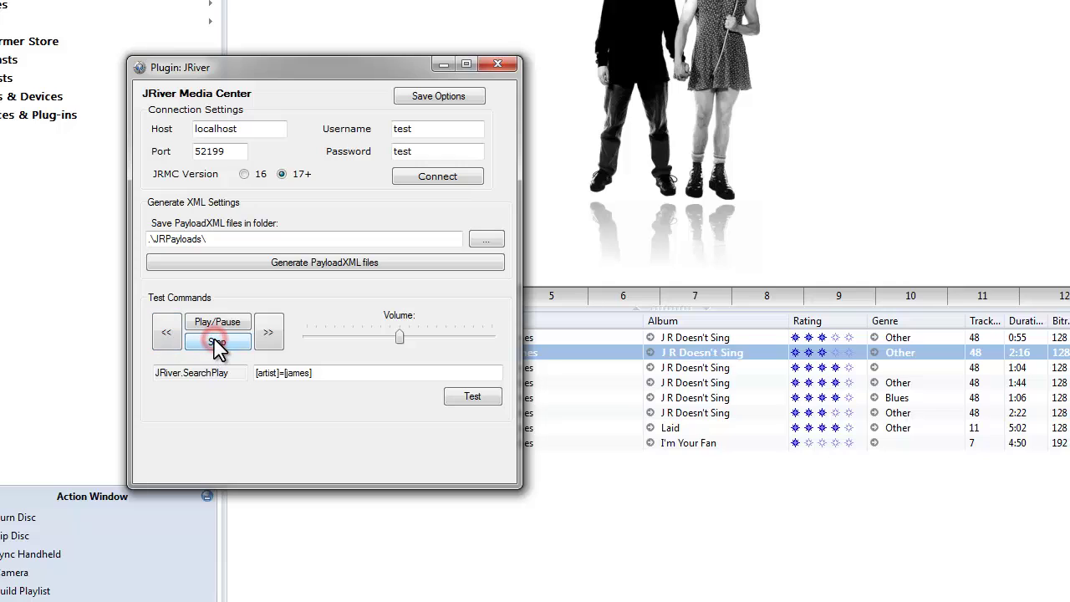
{"action": "left_click", "coordinate": [443, 100]}
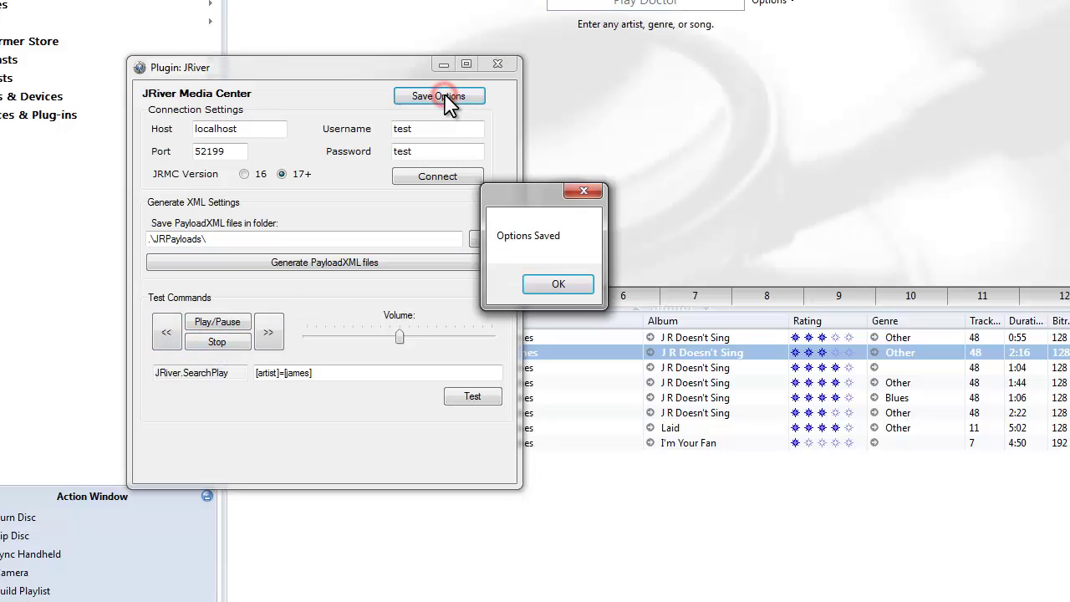
{"action": "left_click", "coordinate": [556, 283]}
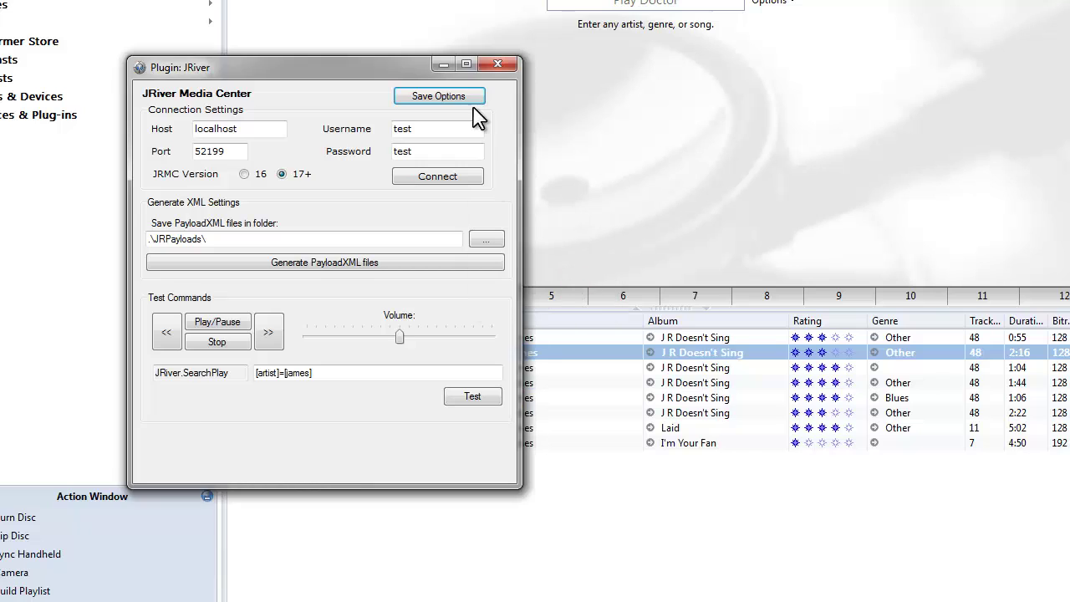
Close the plugin and run GenXML > J.River, saving payloads for 1449 artists and 14928 songs
{"action": "left_click", "coordinate": [502, 66]}
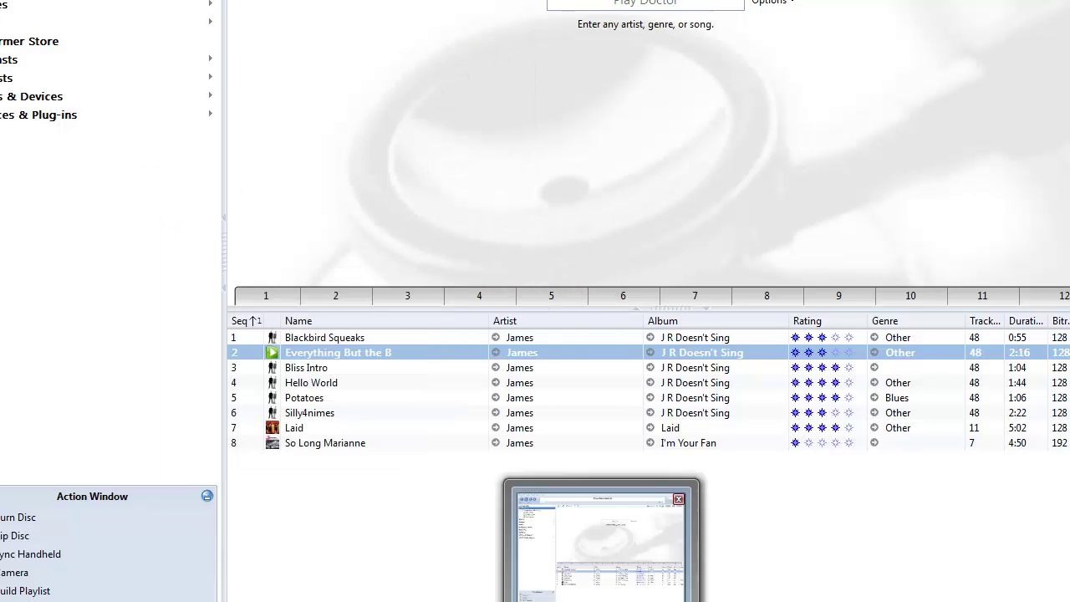
{"action": "left_click", "coordinate": [736, 552]}
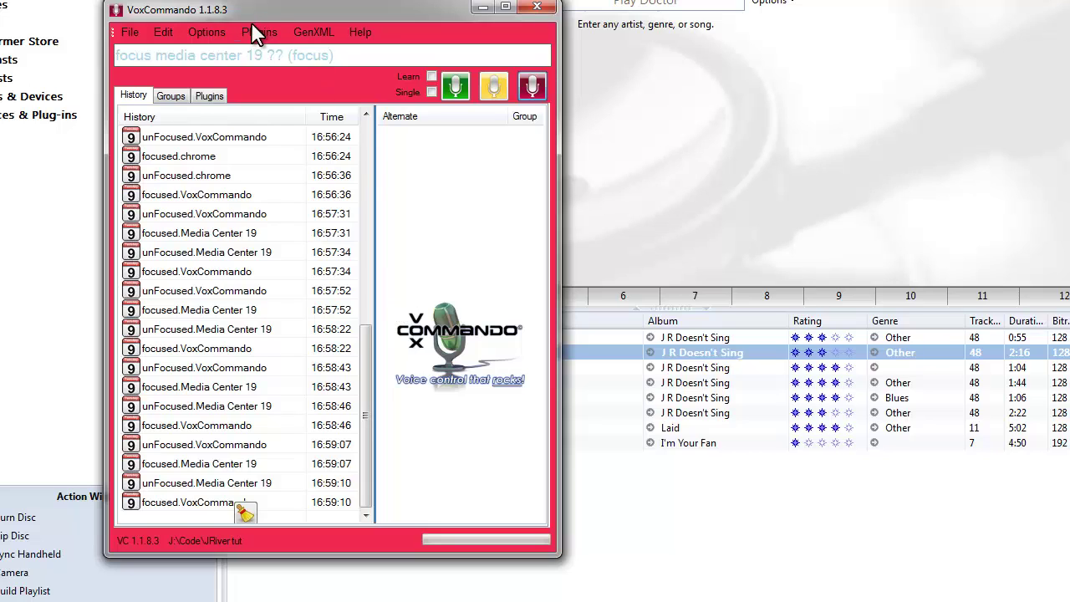
{"action": "left_click", "coordinate": [314, 34]}
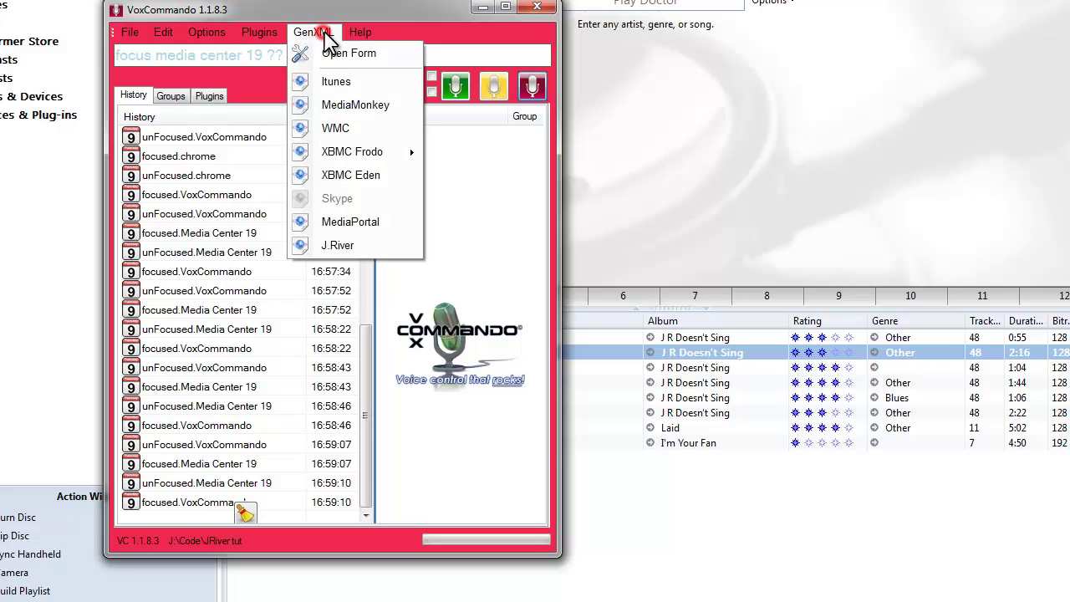
{"action": "left_click", "coordinate": [339, 246]}
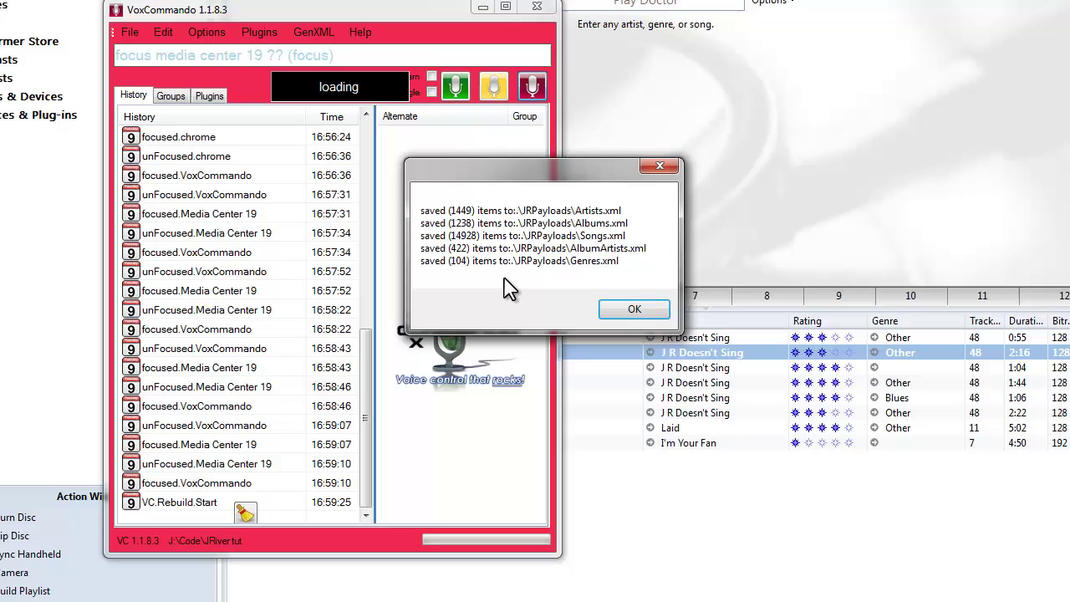
{"action": "left_click", "coordinate": [614, 312]}
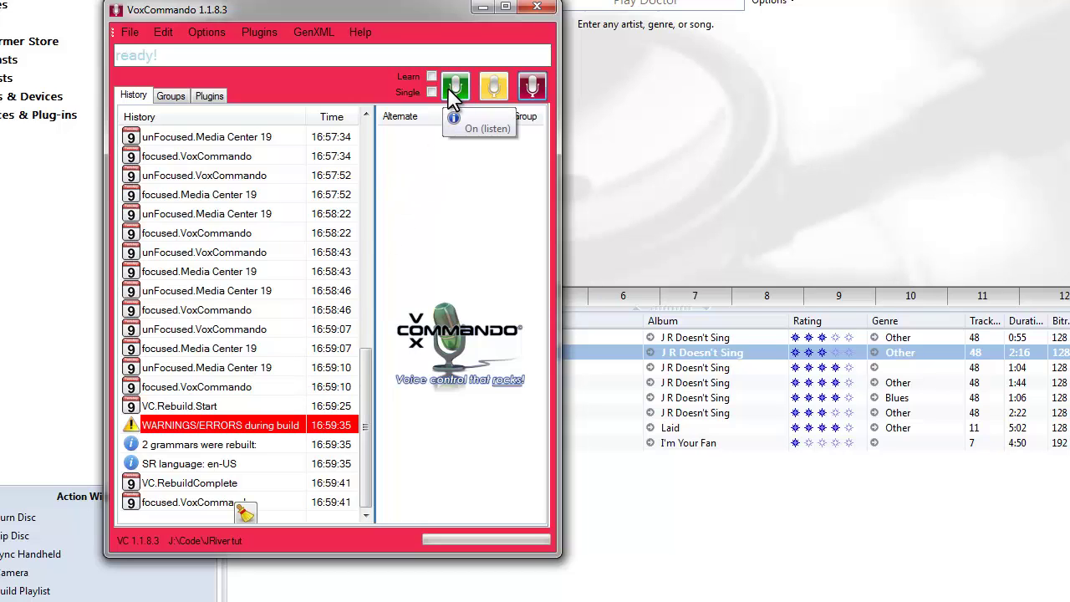
Move VoxCommando left and turn on listening so spoken commands like 'play song Gringo' control playback
{"action": "left_click_drag", "start_coordinate": [288, 14], "coordinate": [161, 33]}
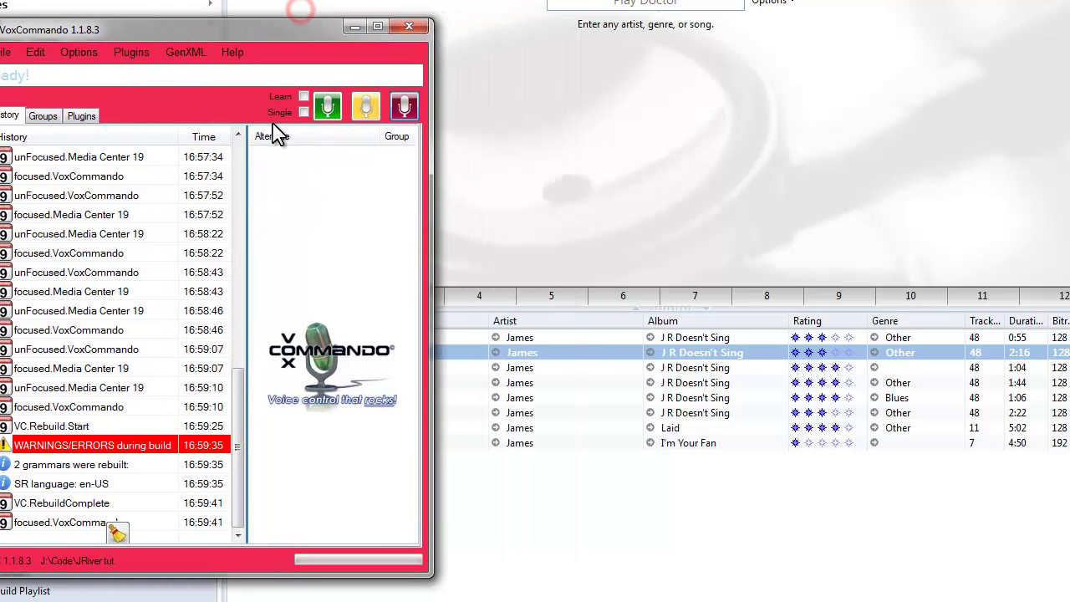
{"action": "left_click", "coordinate": [326, 100]}
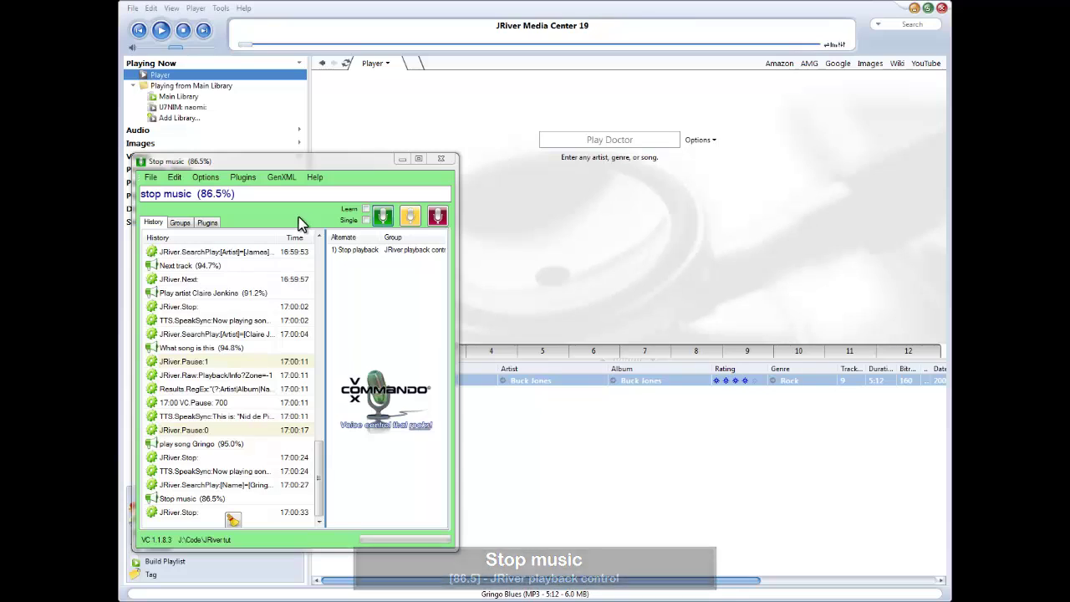
Turn on listening and say 'generate XML' to regenerate the JRiver library XML
{"action": "left_click", "coordinate": [382, 219]}
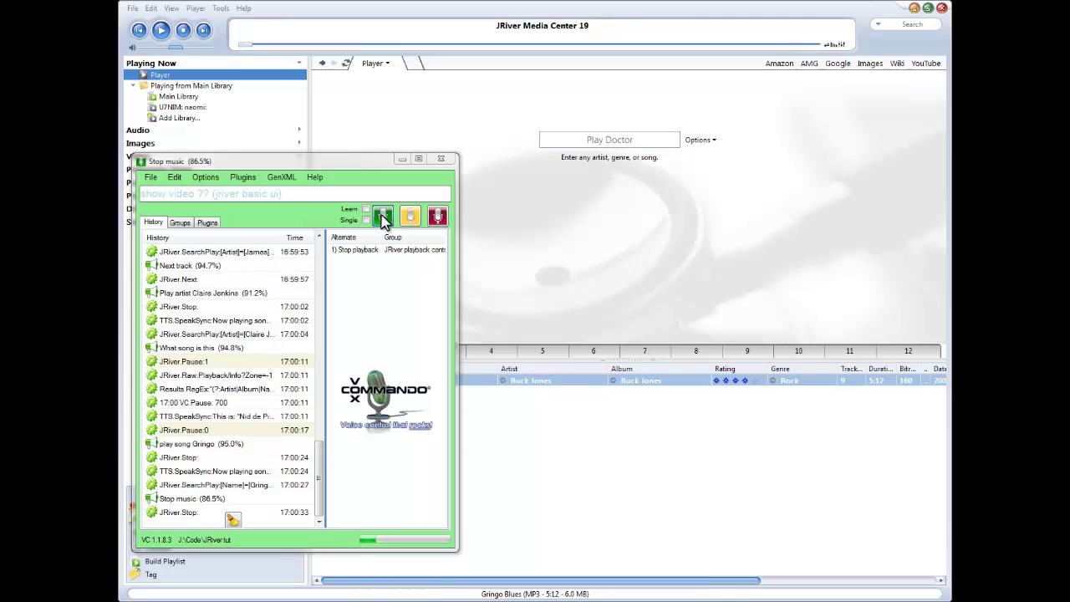